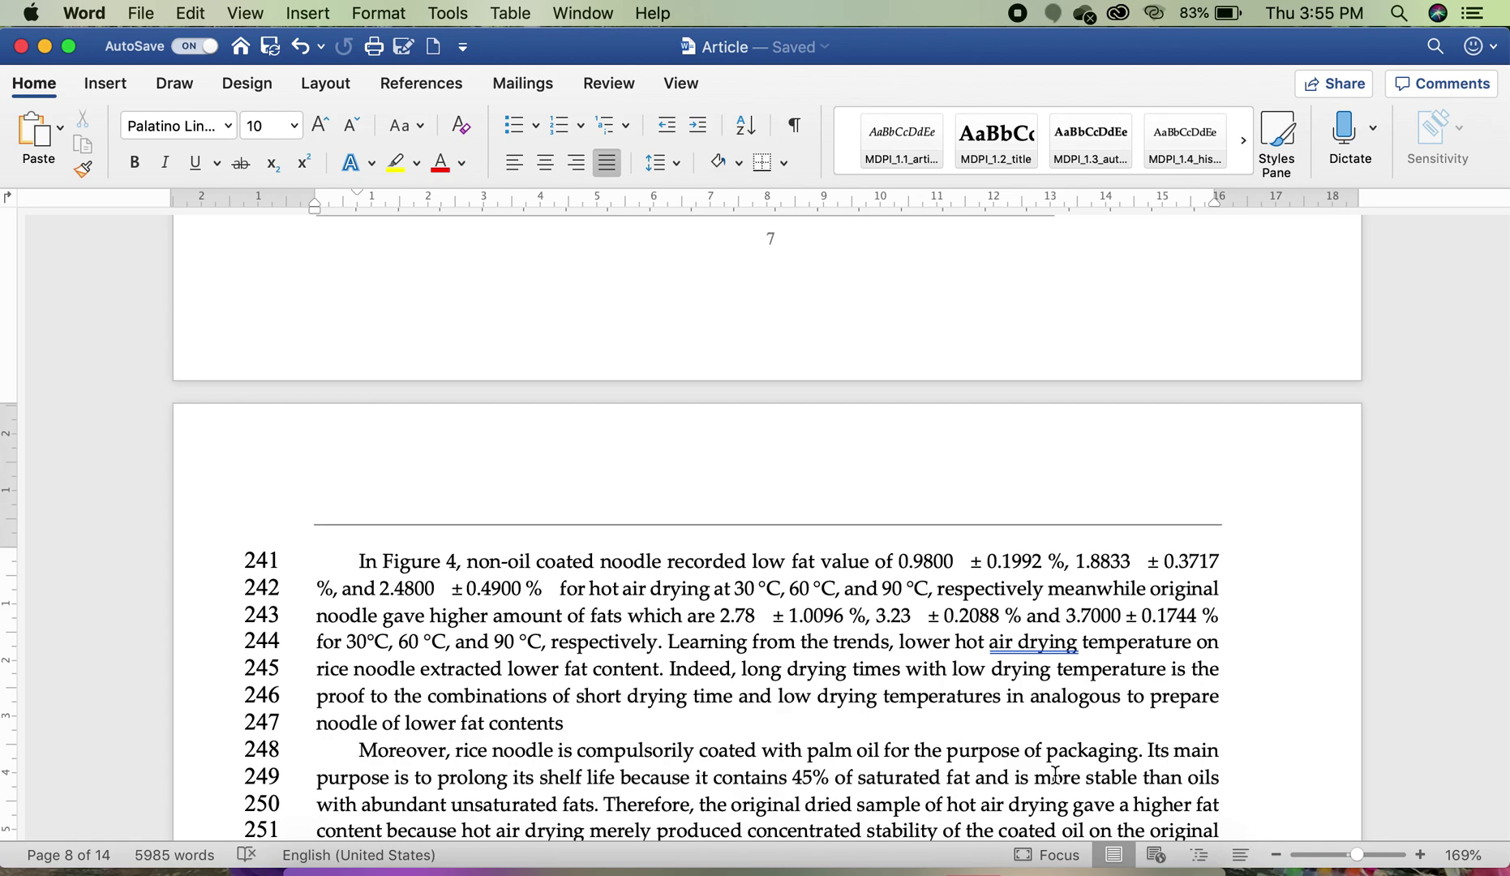
- Place the insertion point after 'noodle of lower fat contents' at the end of line 247
{"action": "left_click", "coordinate": [590, 725]}
{"action": "left_click", "coordinate": [314, 855]}
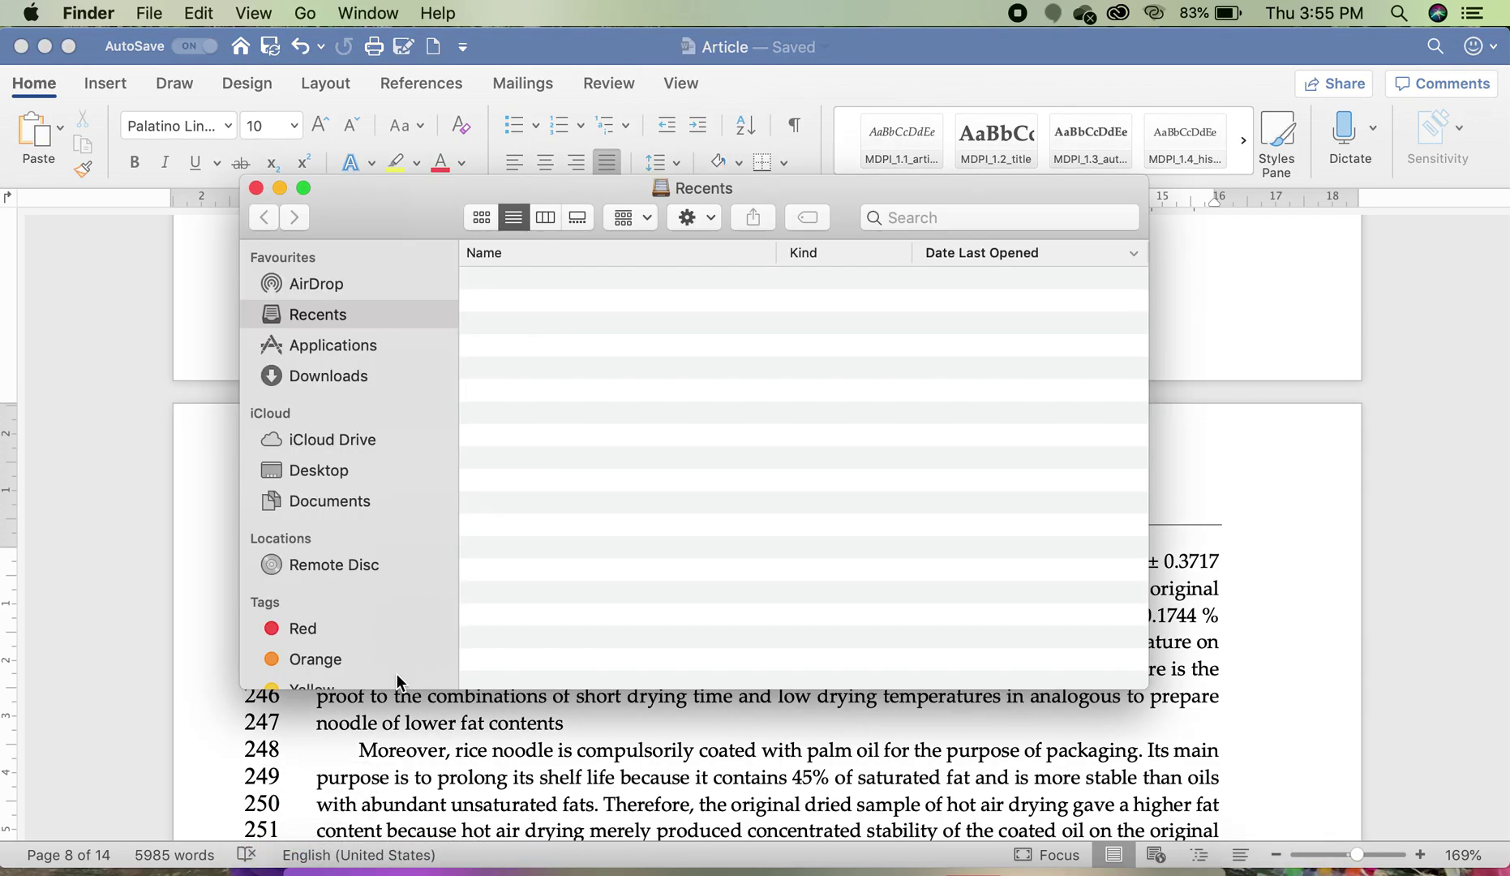
- Start Mendeley Desktop from the Applications folder in Finder
{"action": "left_click", "coordinate": [341, 344]}
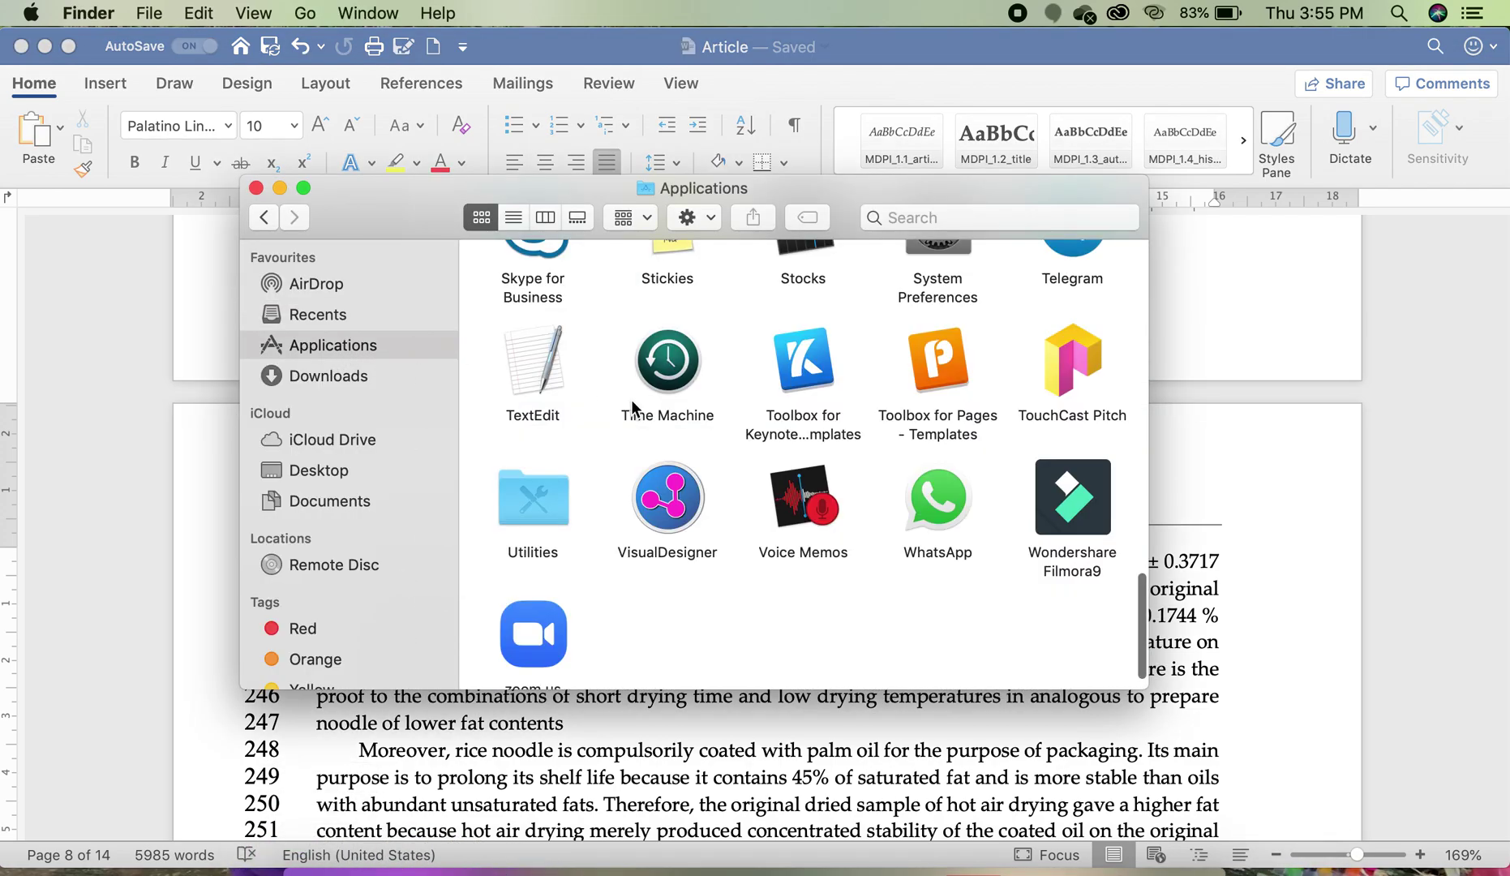
{"action": "scroll", "coordinate": [847, 490], "scroll_direction": "up", "scroll_amount": 10}
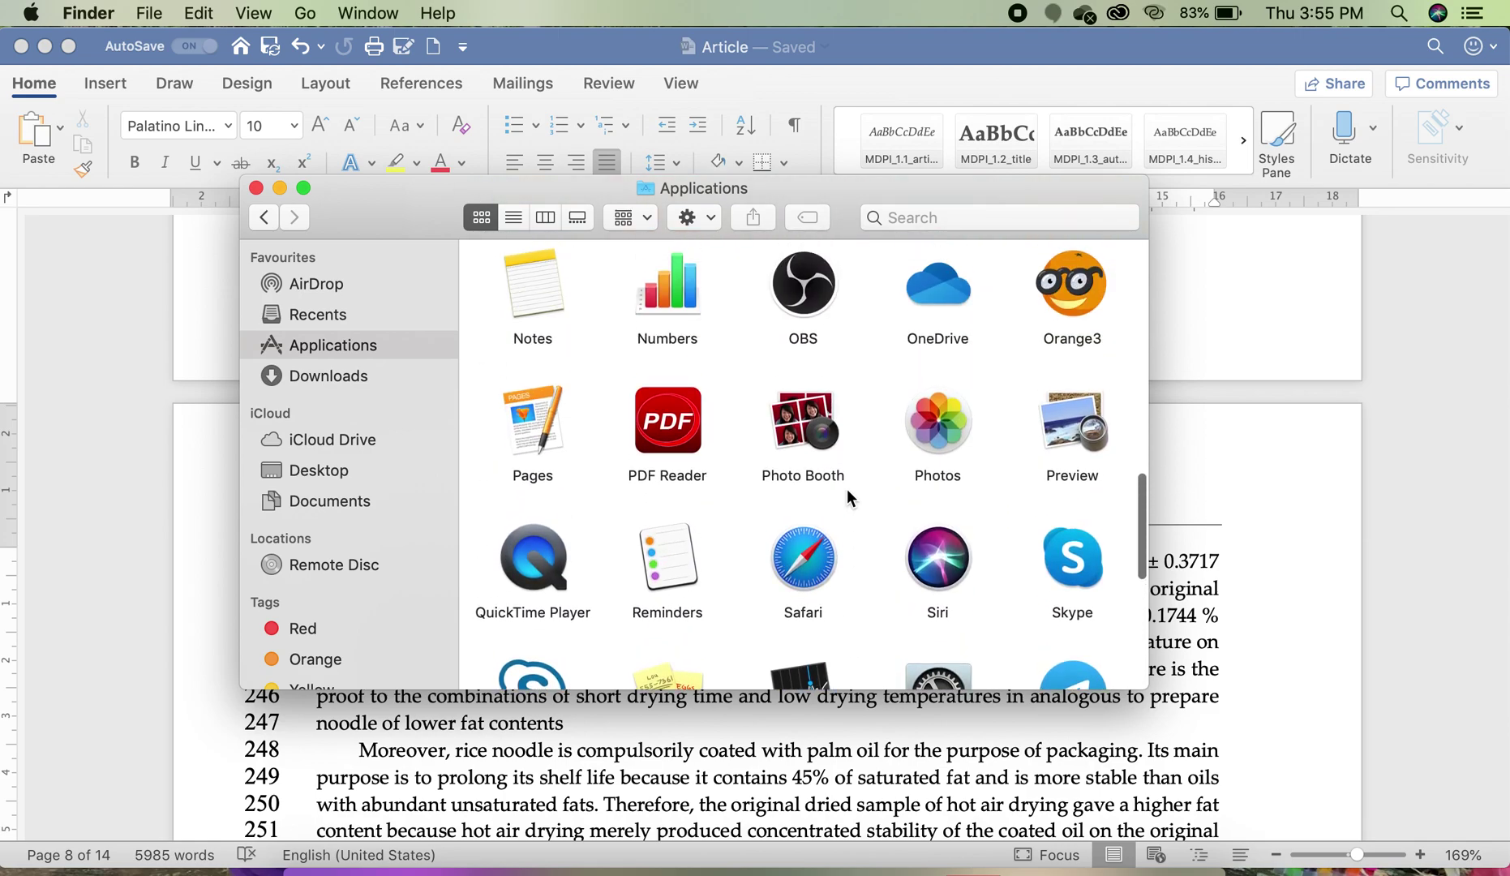
{"action": "scroll", "coordinate": [847, 490], "scroll_direction": "up", "scroll_amount": 4}
{"action": "left_click", "coordinate": [548, 560]}
{"action": "double_click", "coordinate": [548, 559]}
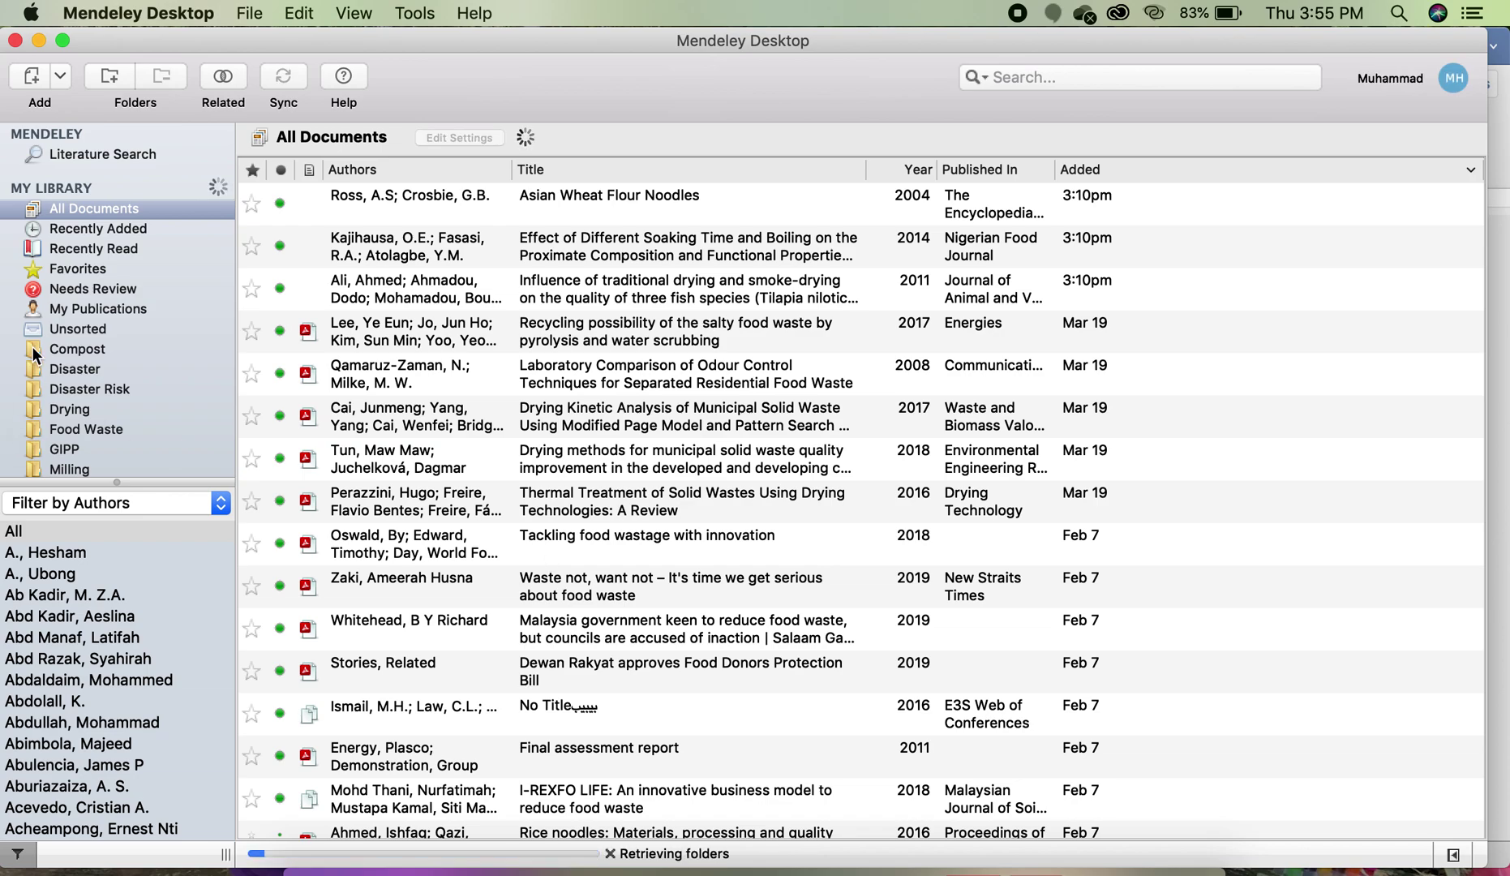
- Start an Add Folder import in Mendeley, then cancel it
{"action": "left_click", "coordinate": [61, 76]}
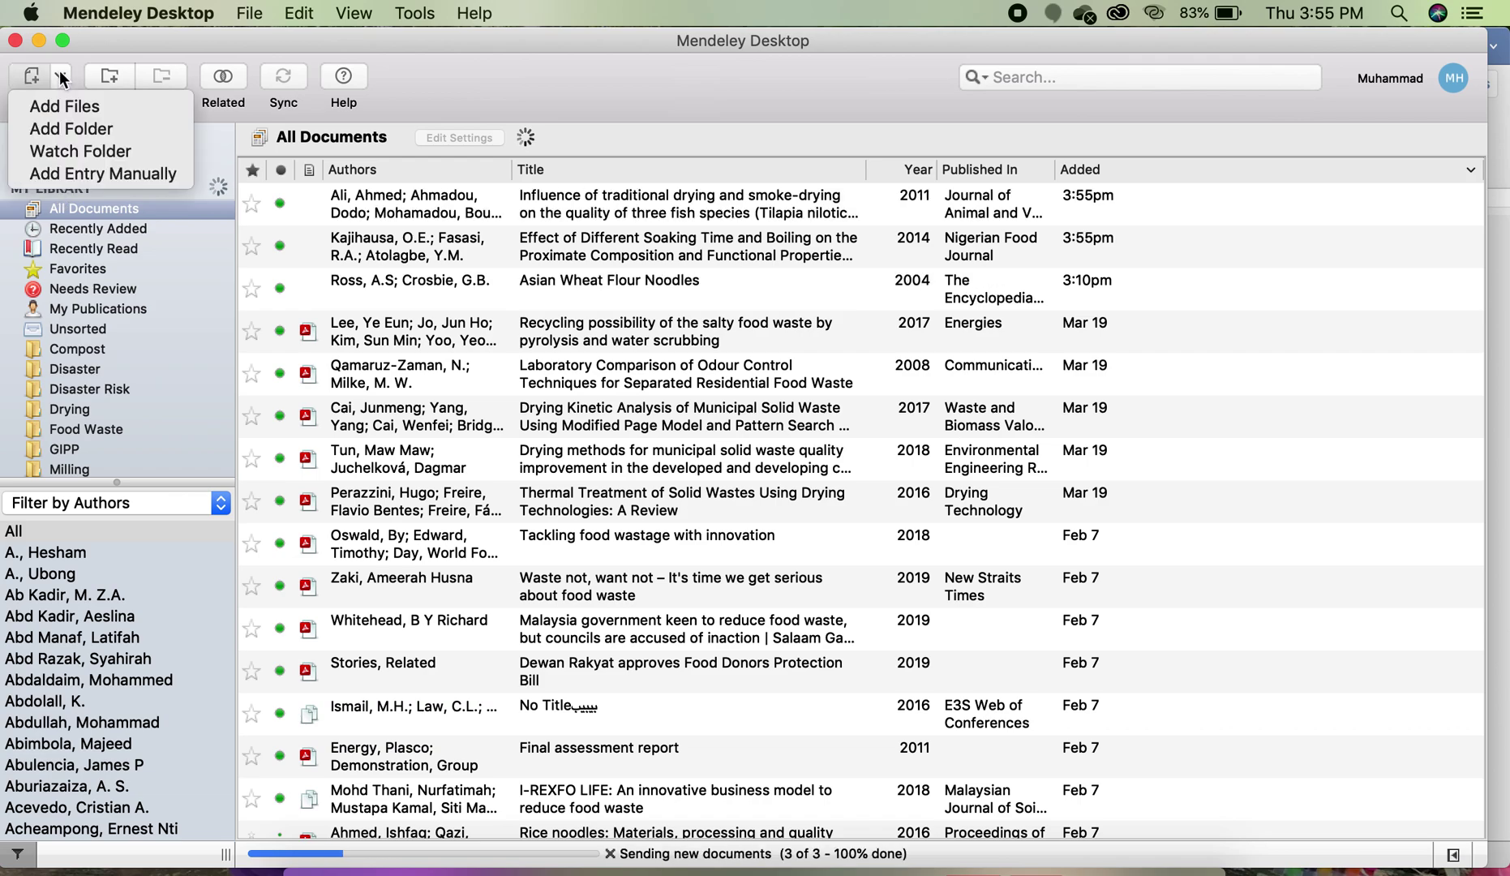
{"action": "left_click", "coordinate": [71, 128]}
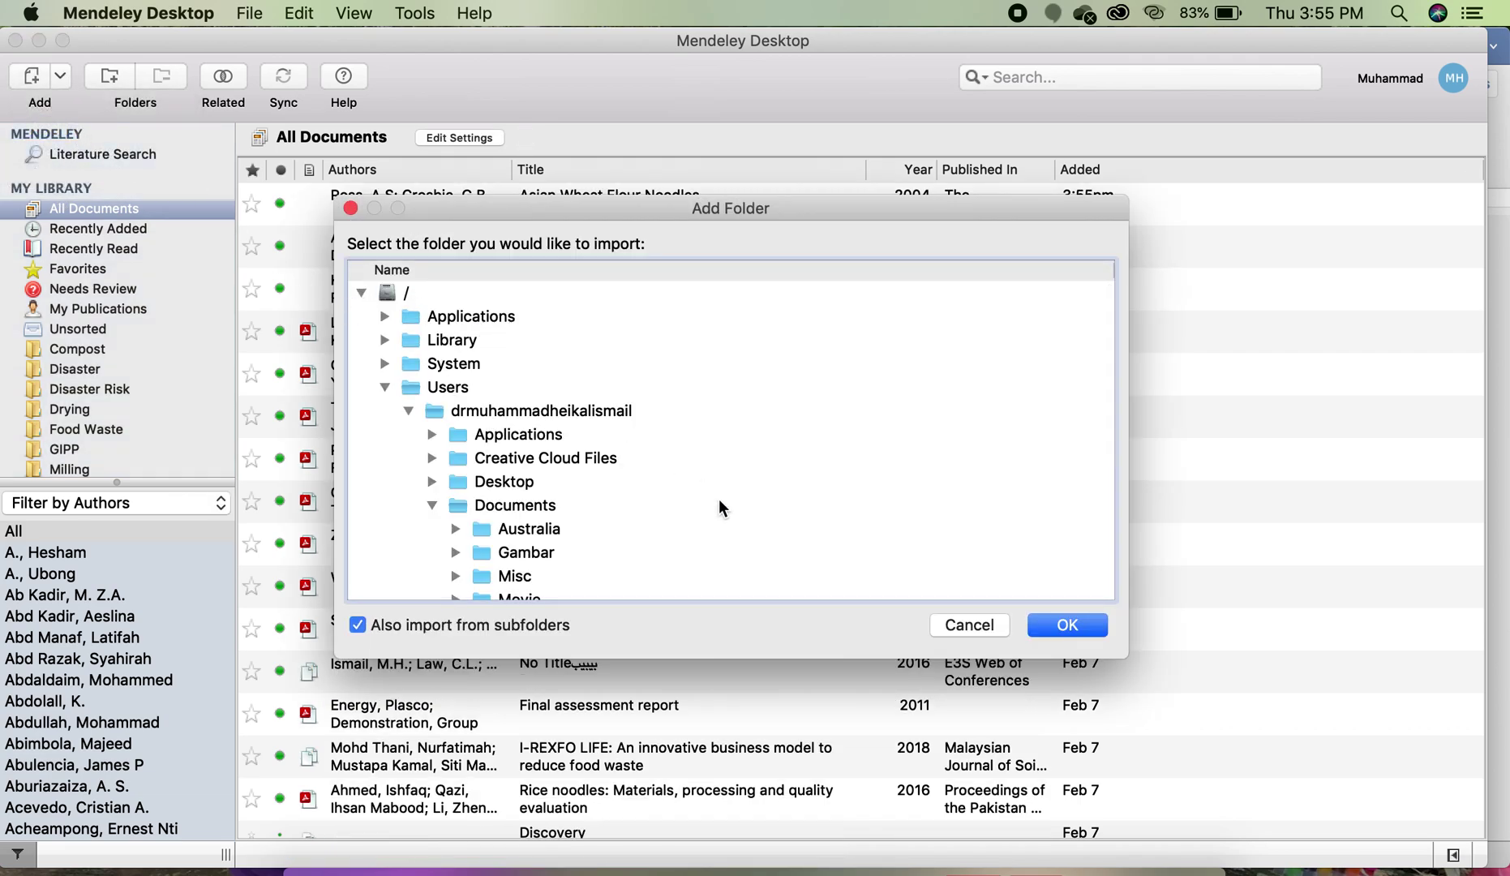
{"action": "left_click", "coordinate": [966, 626]}
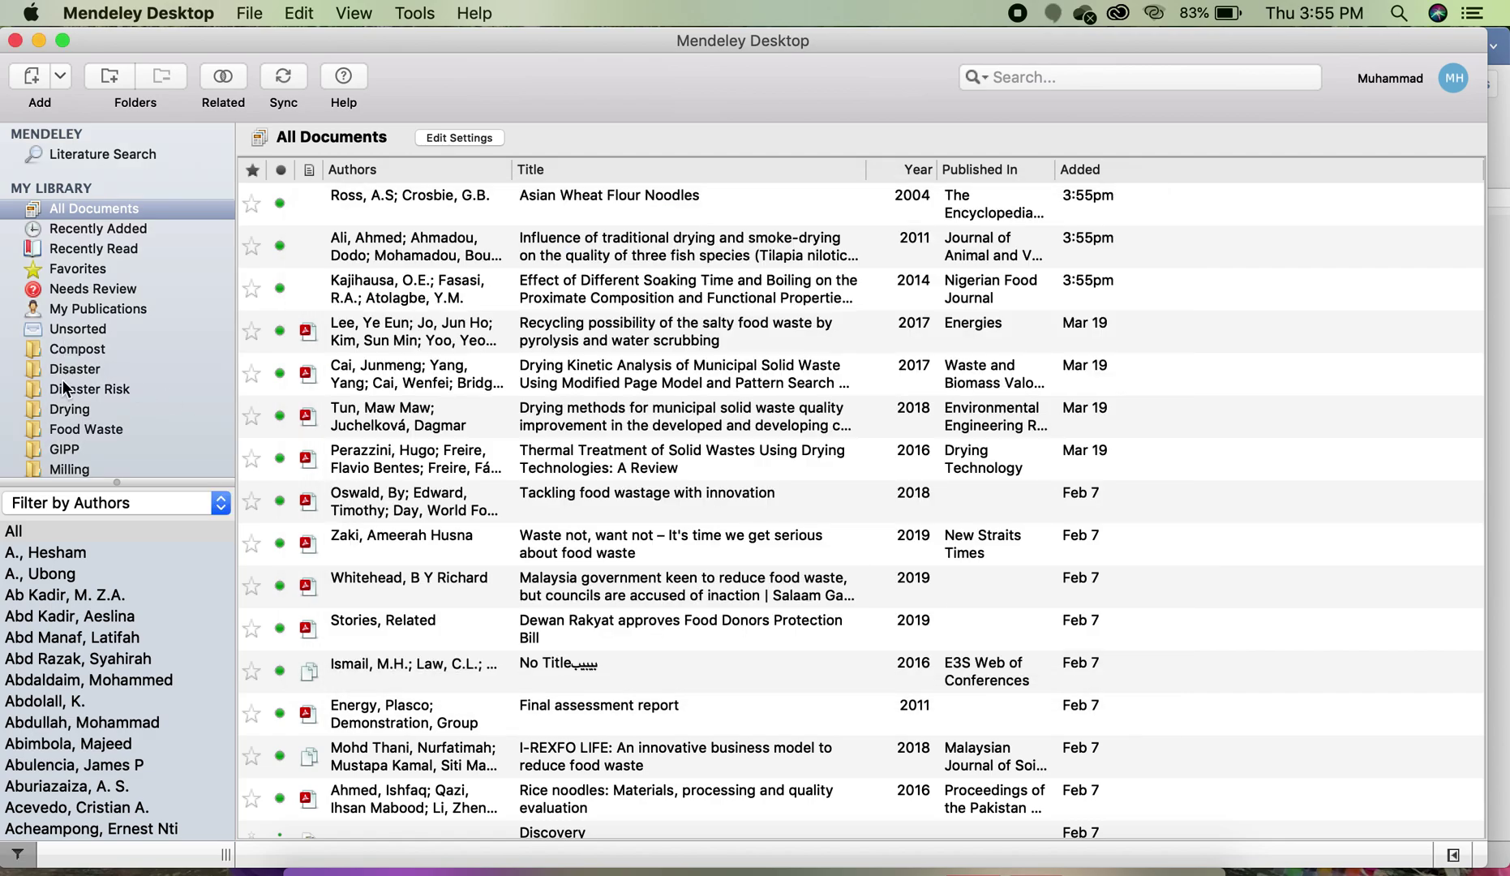
{"action": "scroll", "coordinate": [62, 379], "scroll_direction": "down", "scroll_amount": 5}
- Create a new library folder named 'Drying II'
{"action": "left_click", "coordinate": [90, 377]}
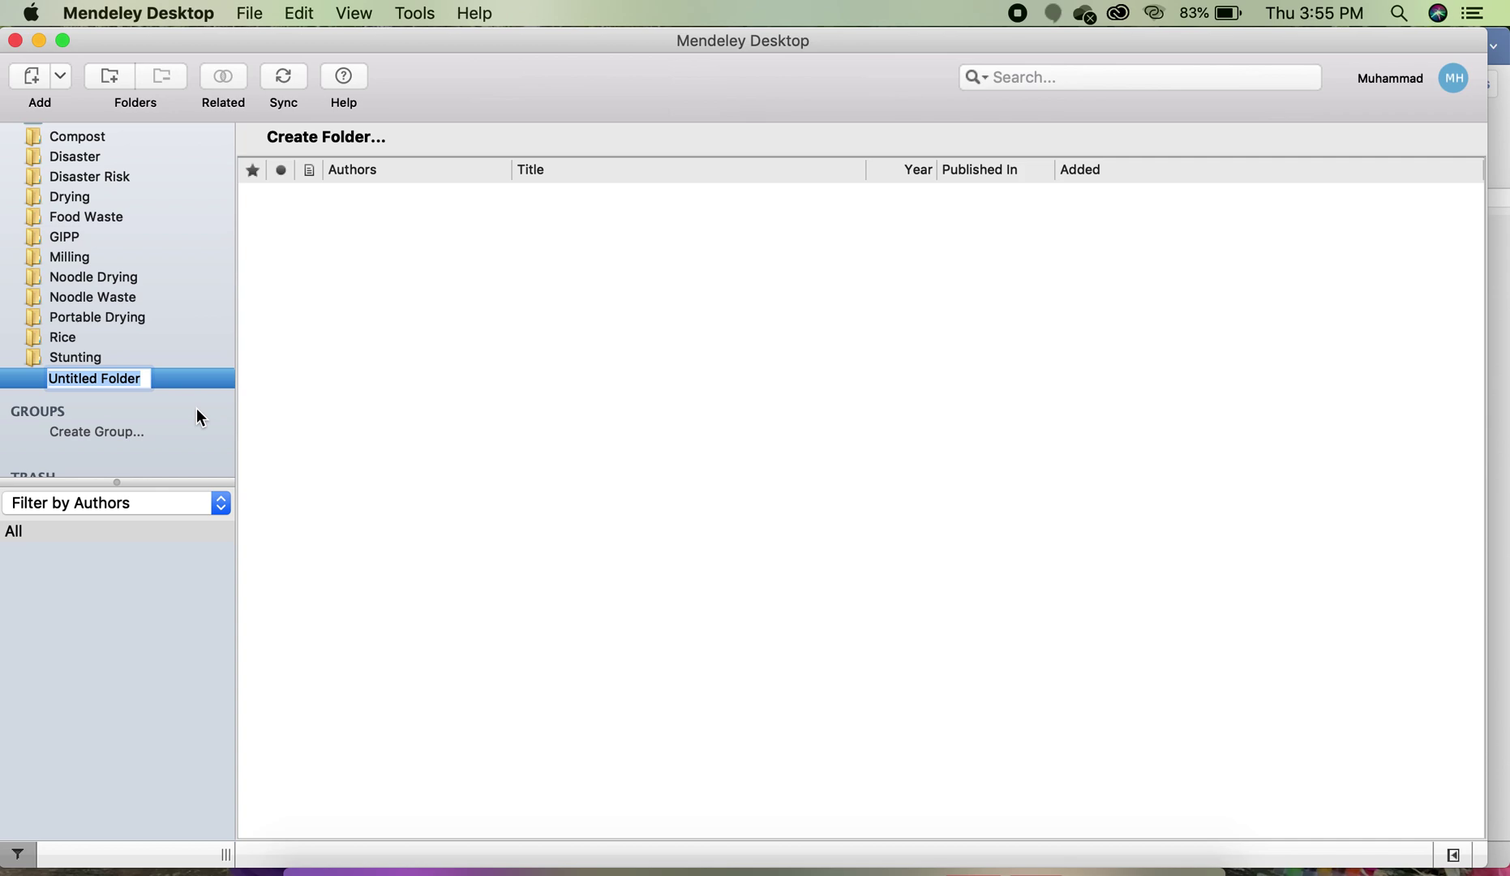
{"action": "type", "text": "Rice N"}
{"action": "key", "text": "BackSpace"}
{"action": "key", "text": "BackSpace"}
{"action": "key", "text": "BackSpace"}
{"action": "key", "text": "BackSpace"}
{"action": "key", "text": "BackSpace"}
{"action": "key", "text": "BackSpace"}
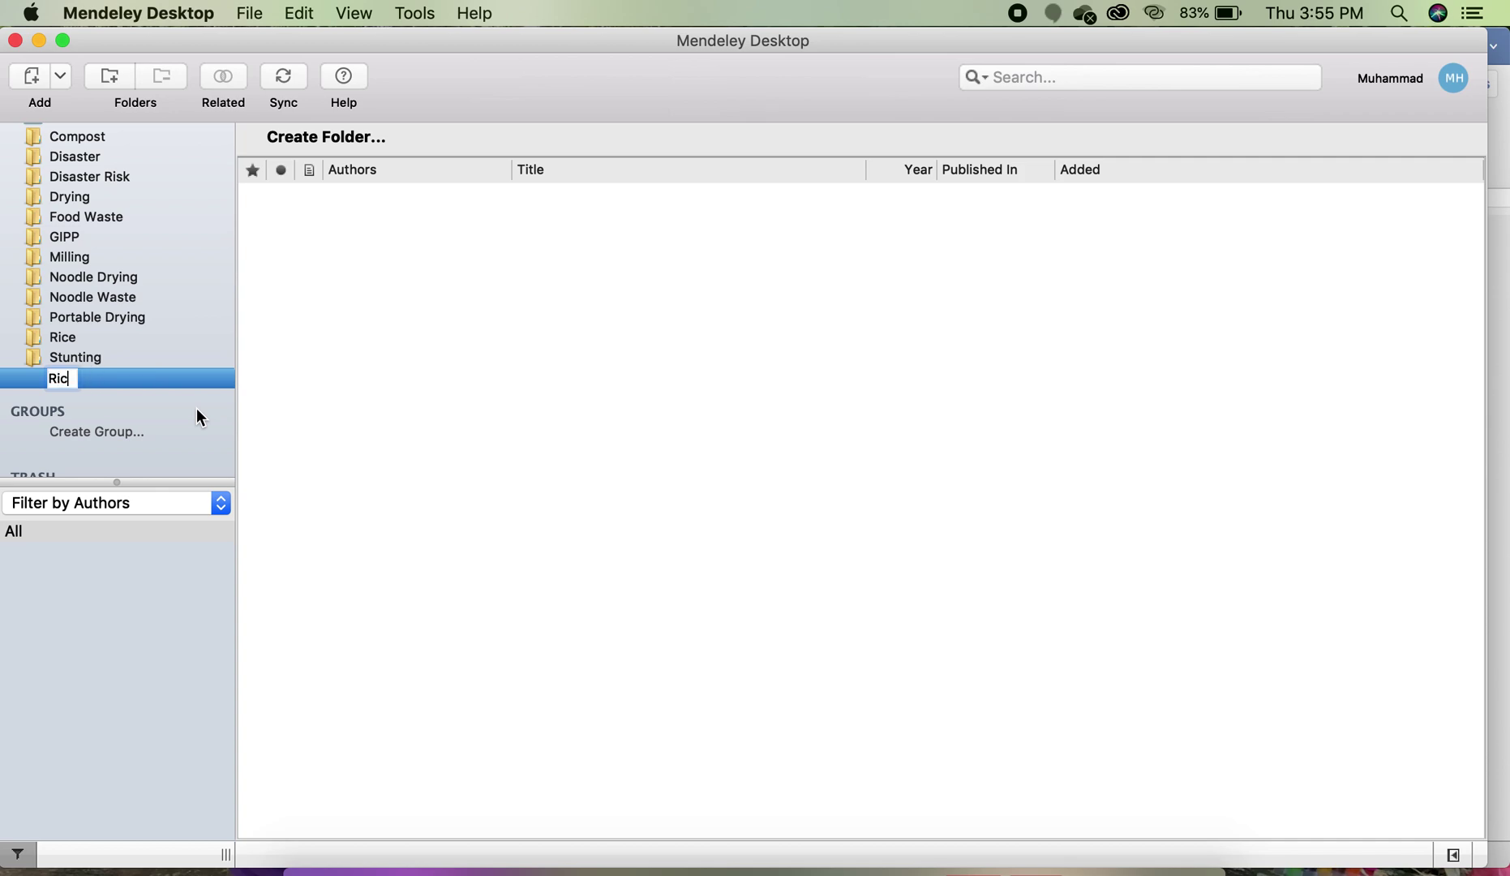
{"action": "type", "text": "Drying"}
{"action": "key", "text": "Return"}
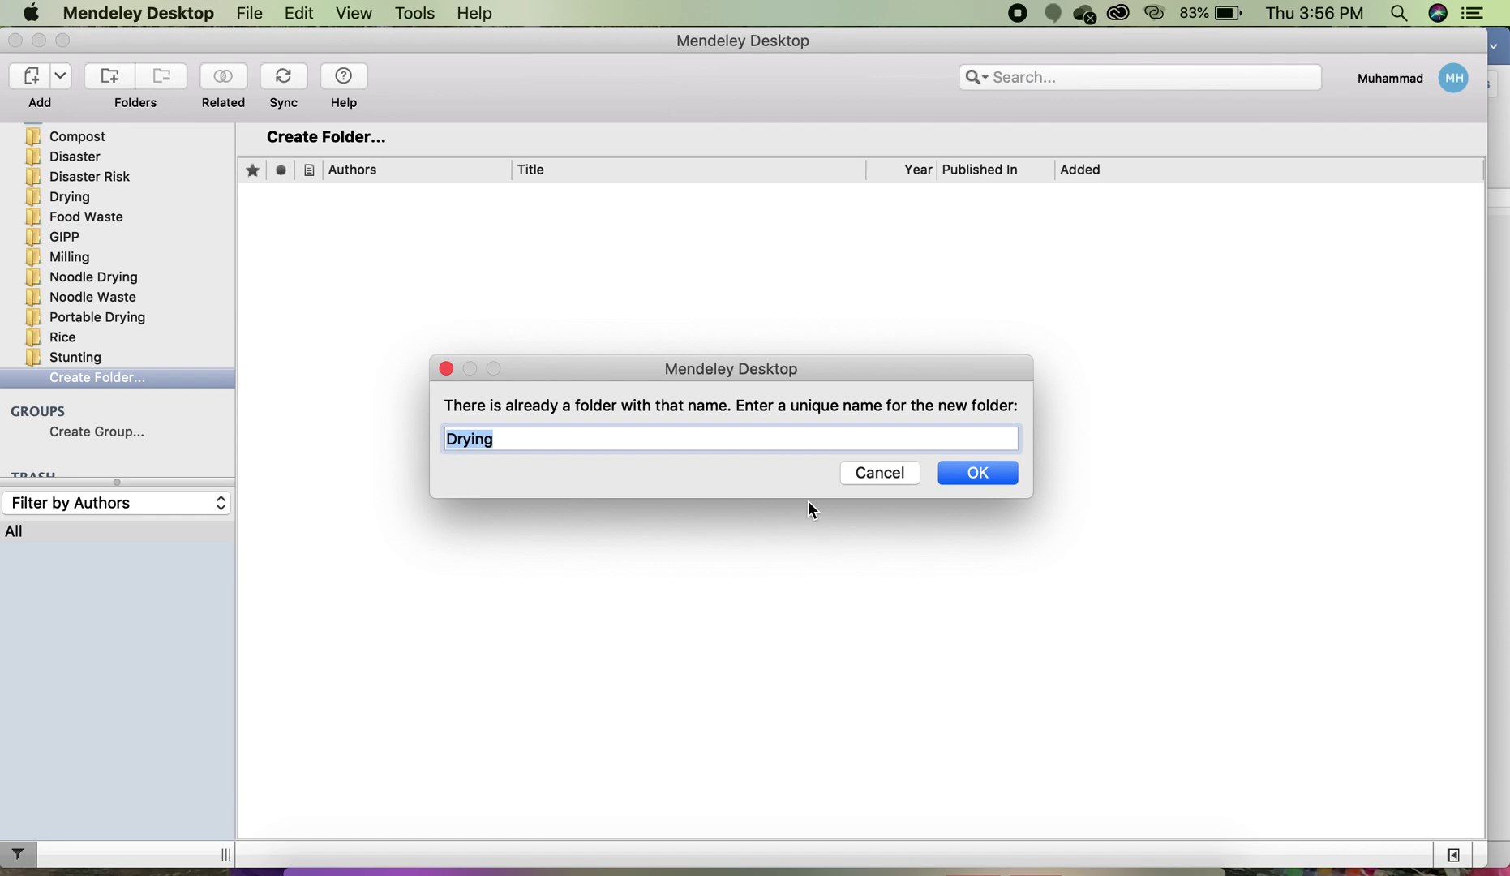
{"action": "key", "text": "Right"}
{"action": "type", "text": "II"}
{"action": "left_click", "coordinate": [989, 481]}
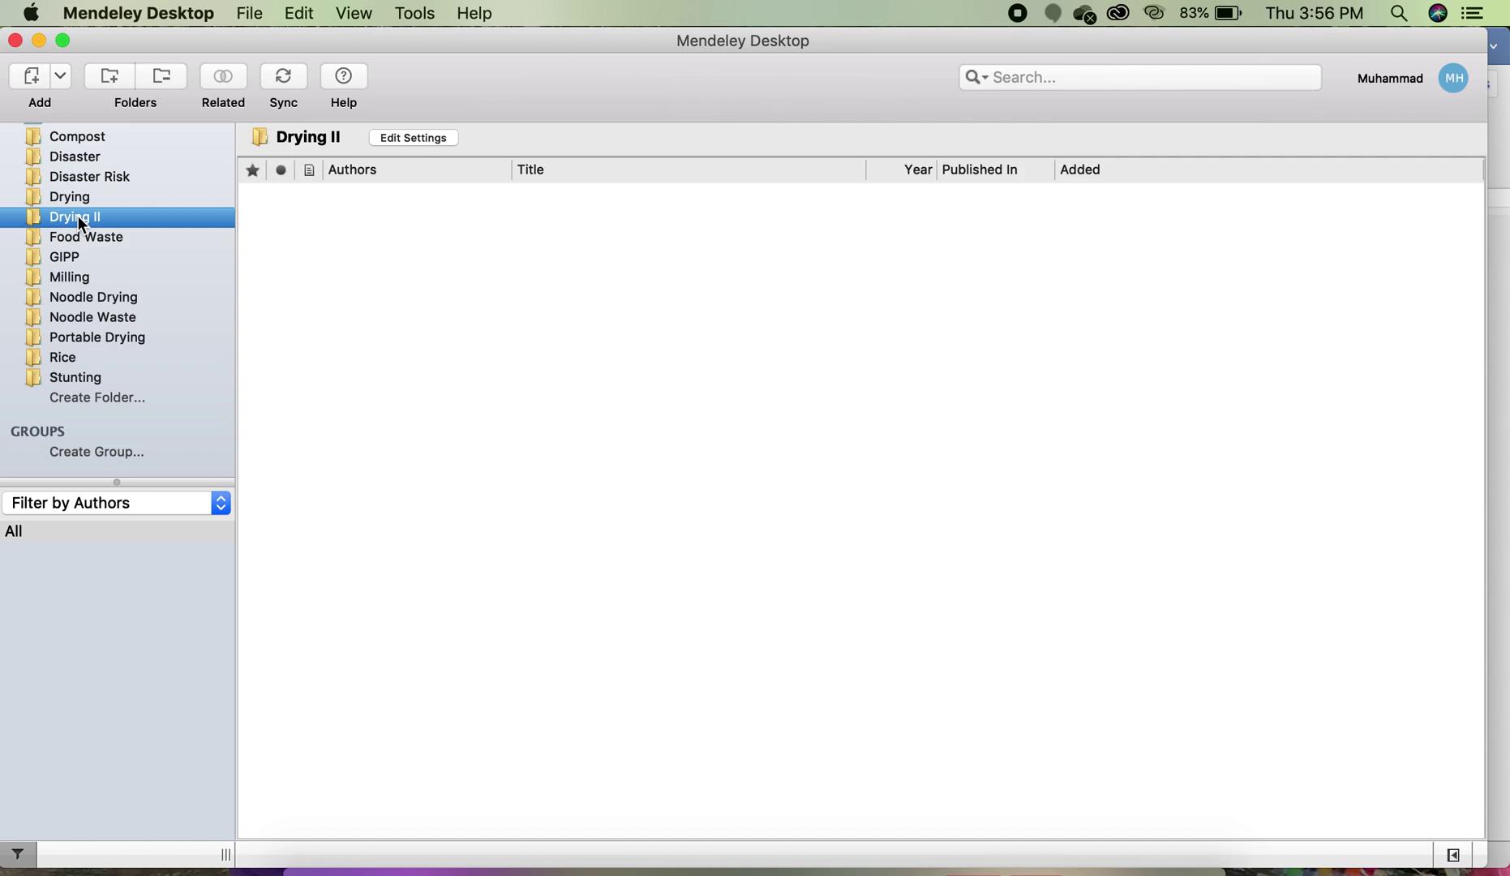
{"action": "left_click", "coordinate": [60, 78]}
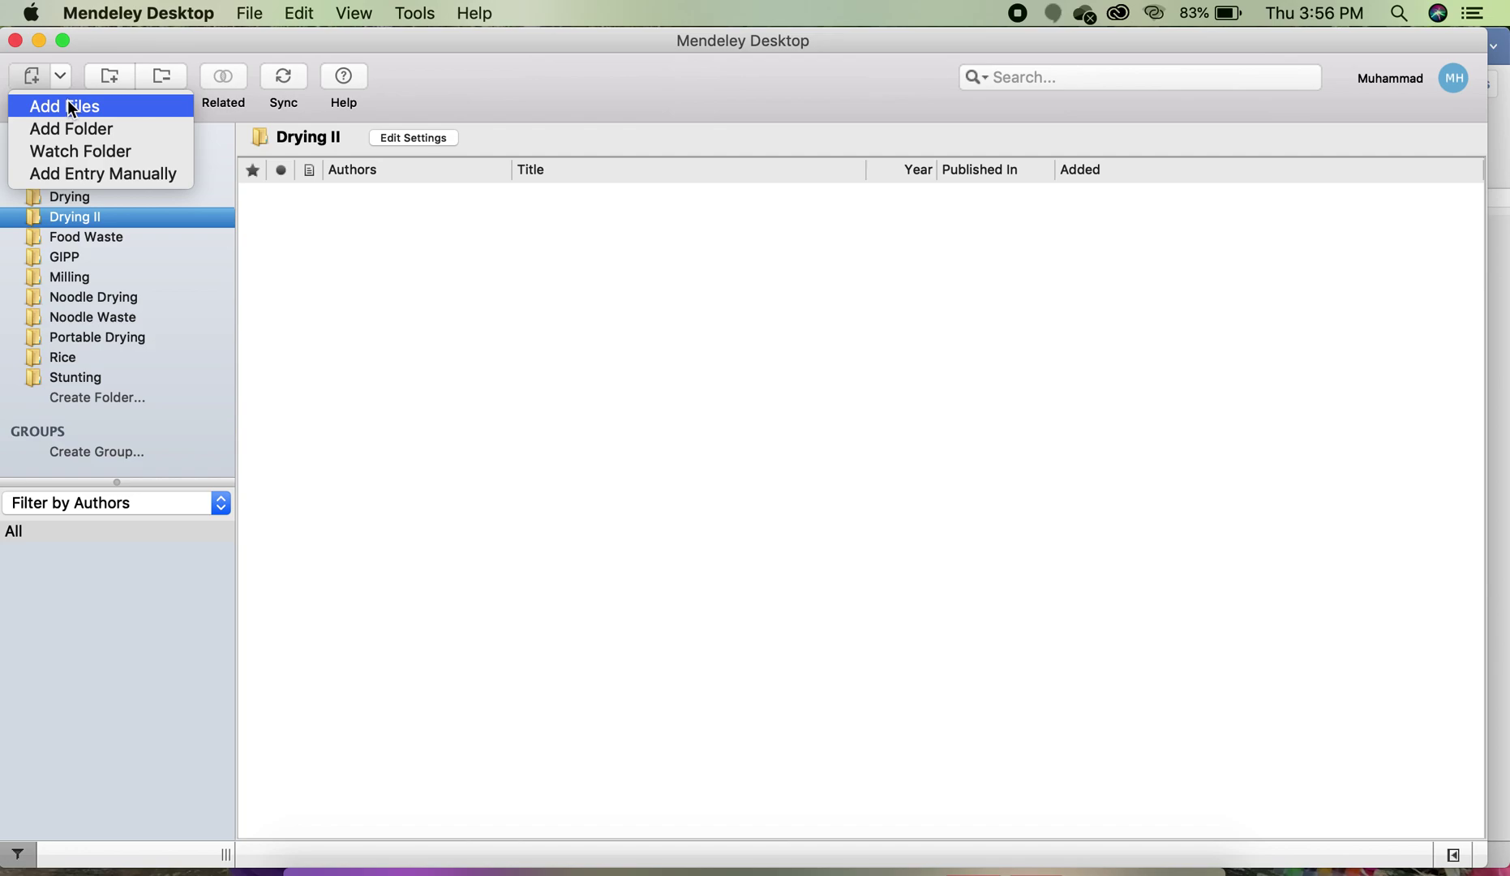
- Begin adding files and browse from the home folder into OneDrive
{"action": "left_click", "coordinate": [69, 106]}
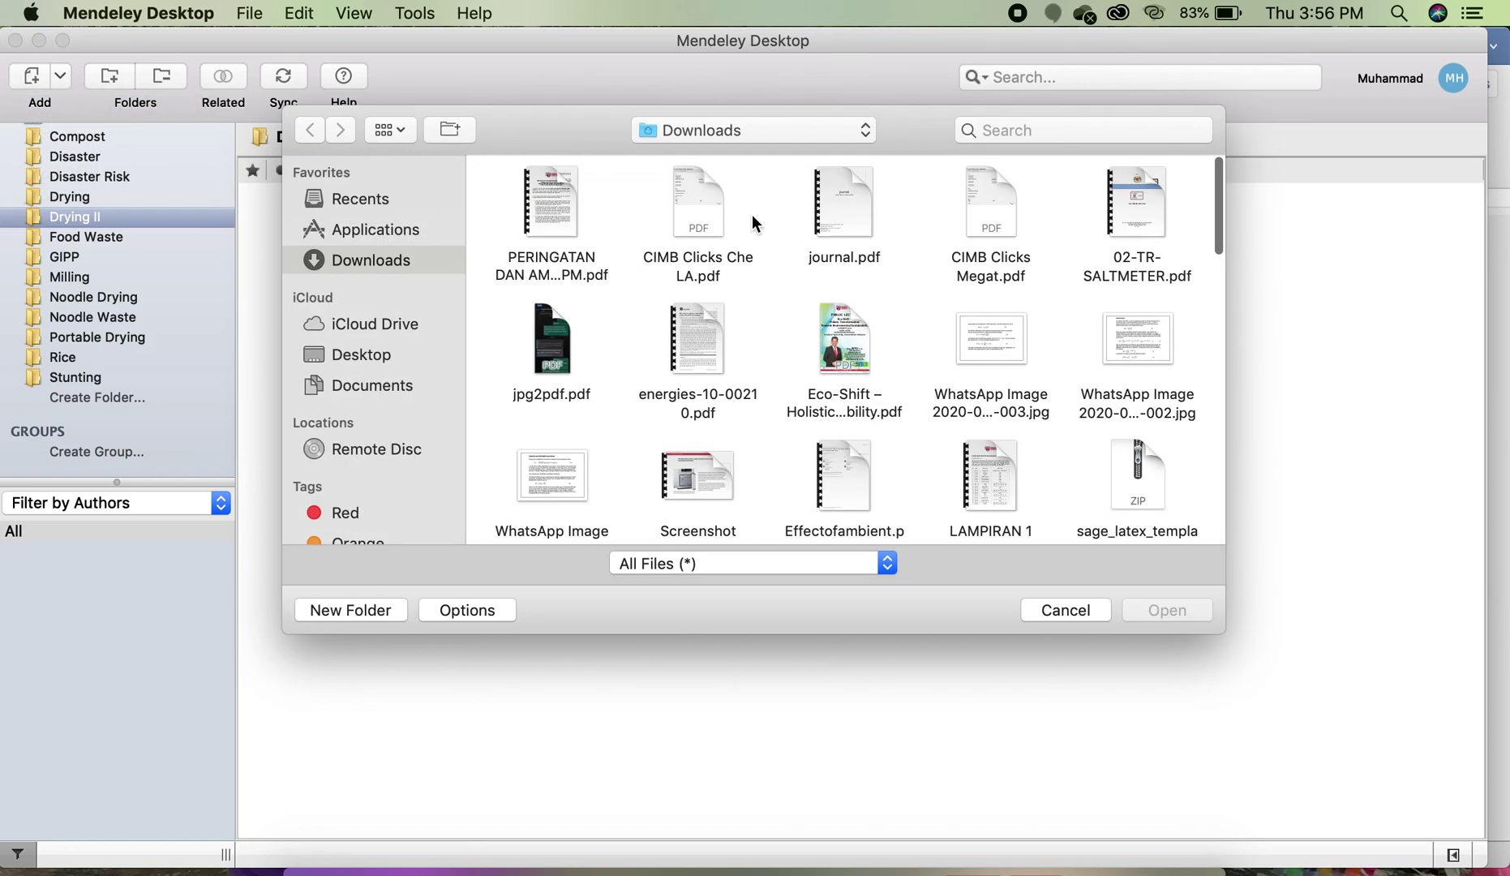
{"action": "left_click", "coordinate": [827, 132]}
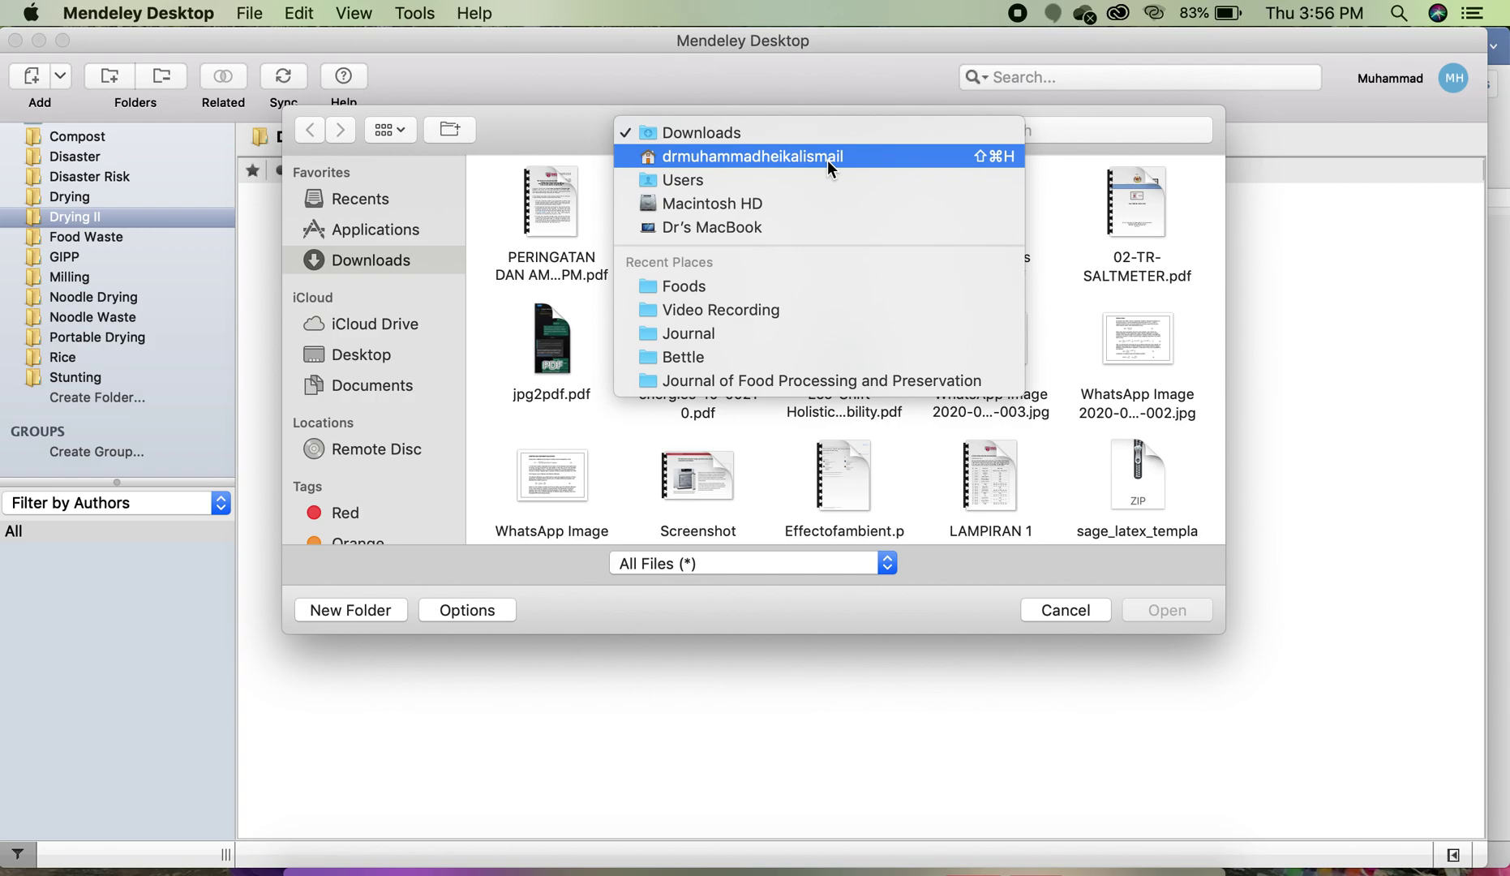
{"action": "left_click", "coordinate": [828, 159]}
{"action": "double_click", "coordinate": [540, 206]}
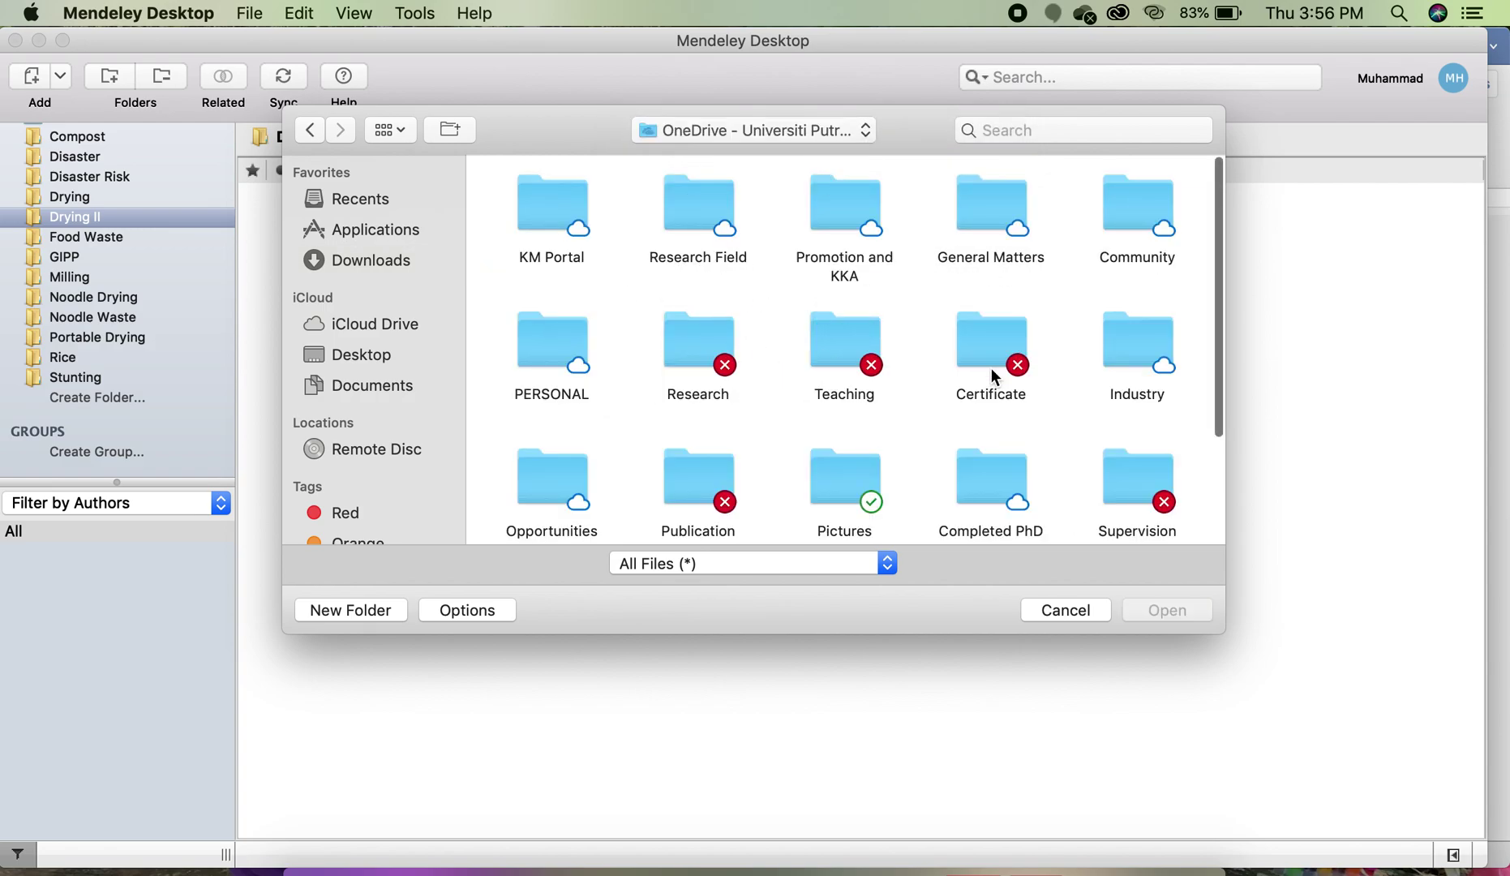
{"action": "scroll", "coordinate": [991, 368], "scroll_direction": "down", "scroll_amount": 3}
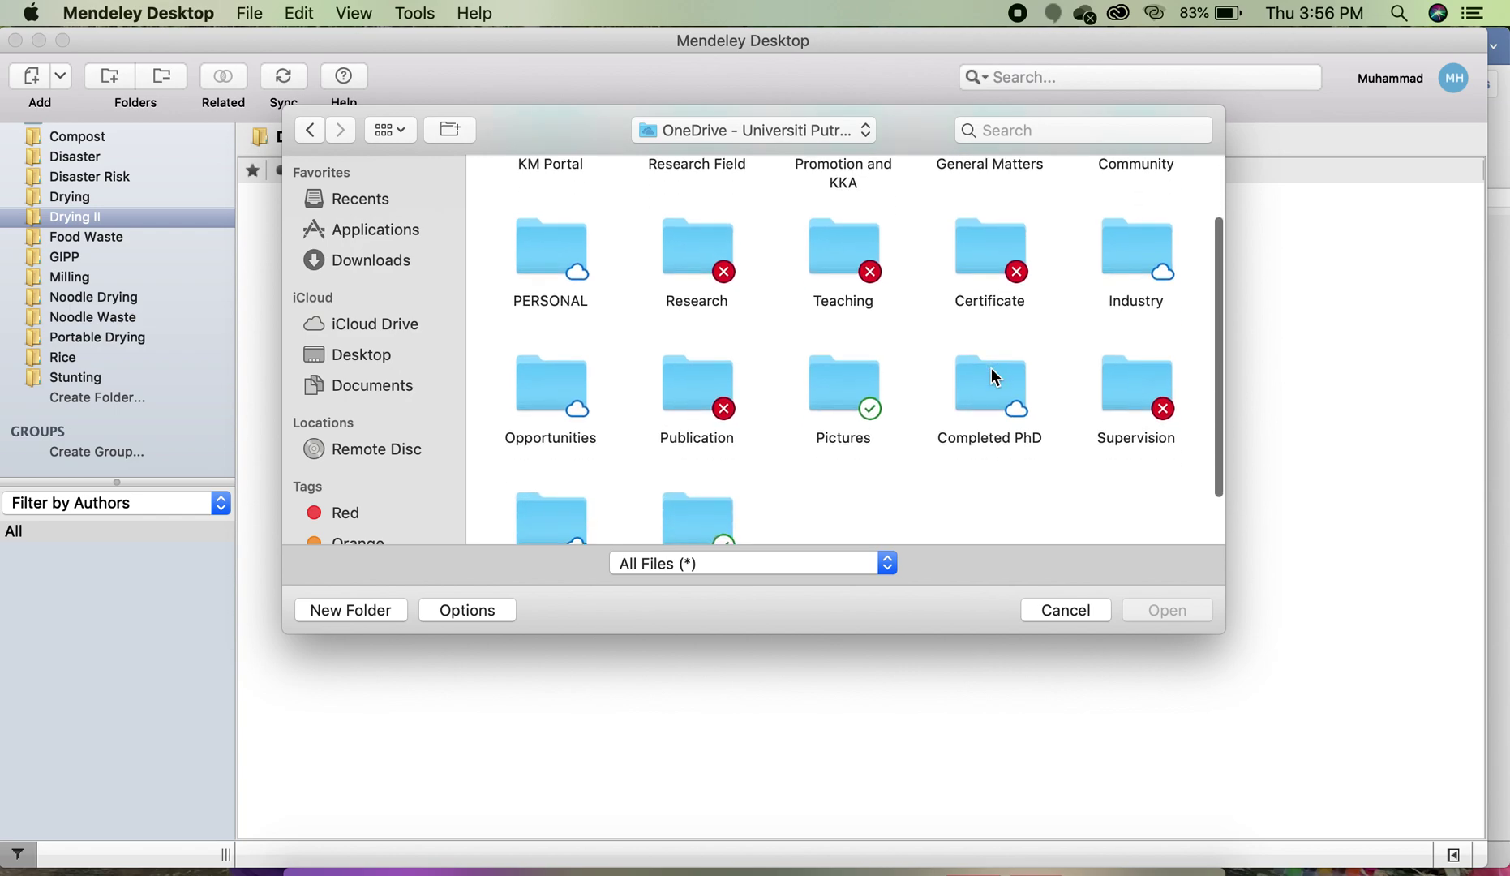
{"action": "scroll", "coordinate": [991, 368], "scroll_direction": "up", "scroll_amount": 3}
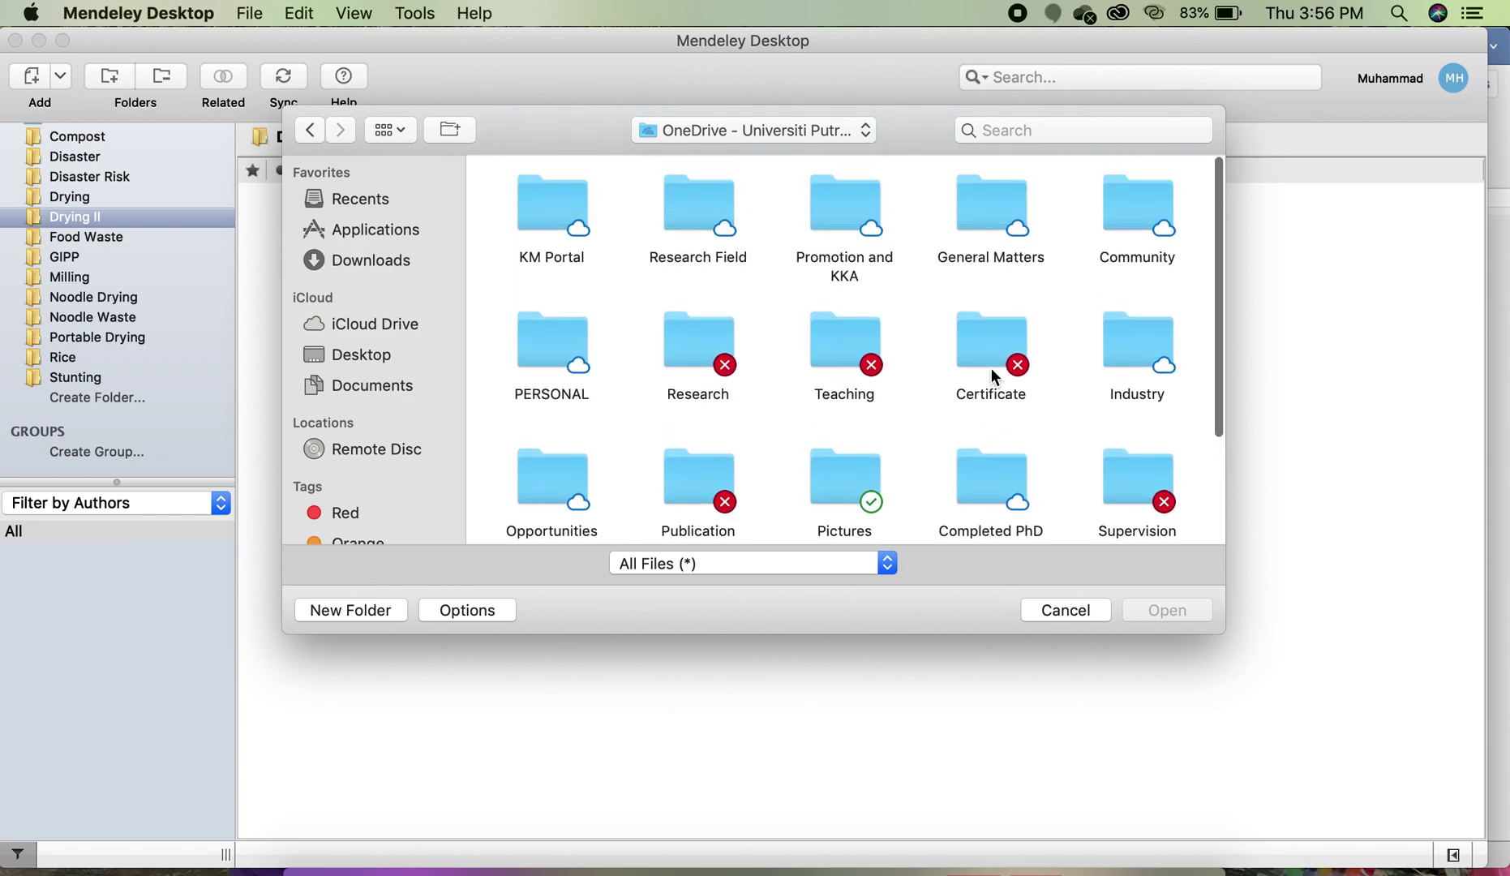
- Select all ten PDFs in Research Field > Drying and import them
{"action": "double_click", "coordinate": [688, 217]}
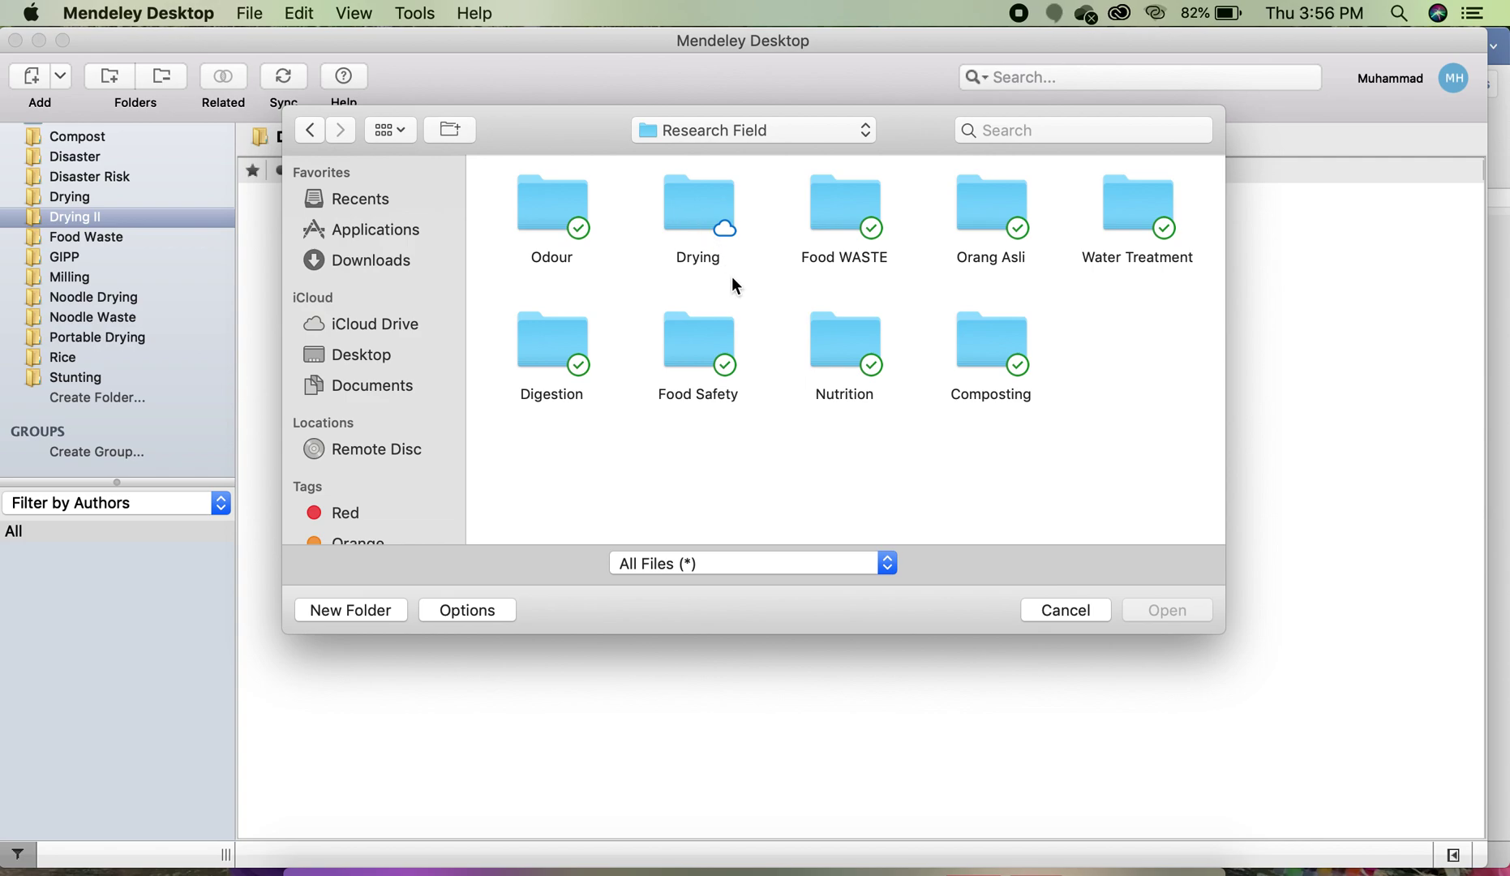
{"action": "double_click", "coordinate": [695, 214]}
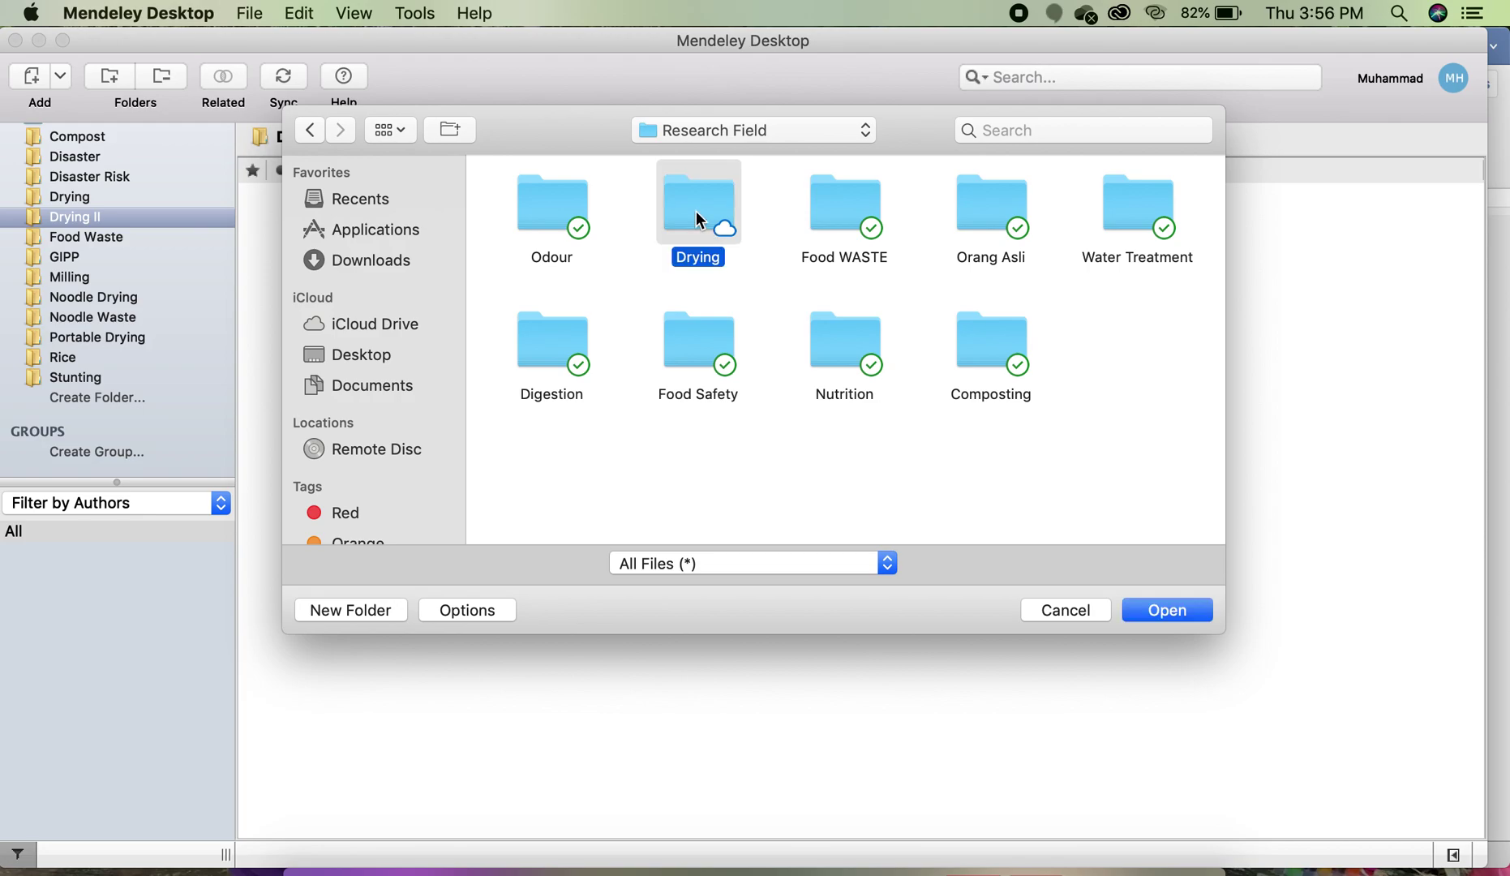
{"action": "left_click_drag", "start_coordinate": [1087, 198], "coordinate": [482, 378]}
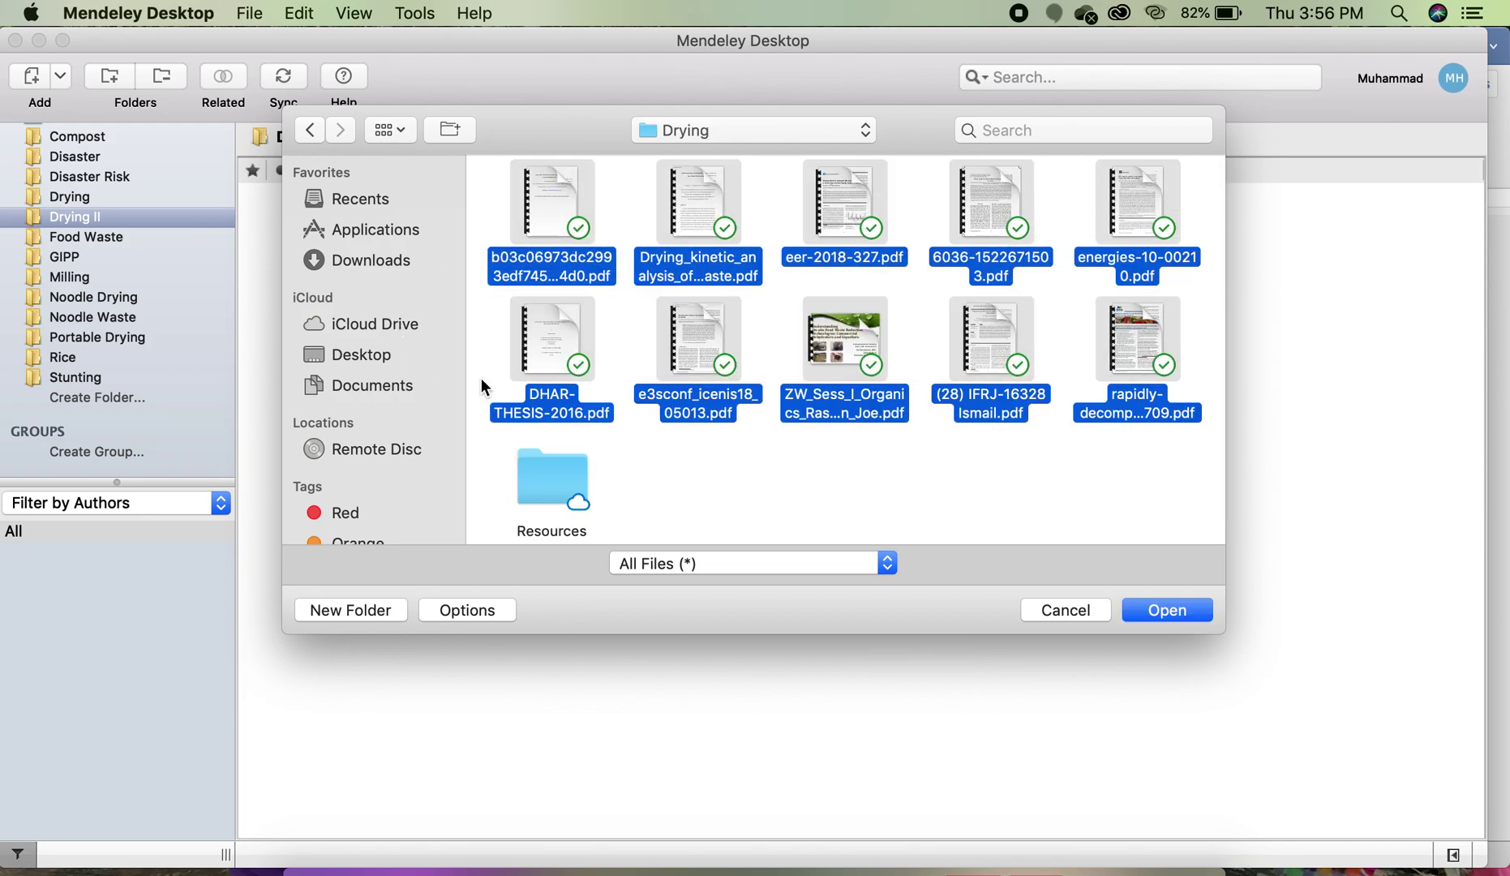
{"action": "left_click", "coordinate": [1169, 612]}
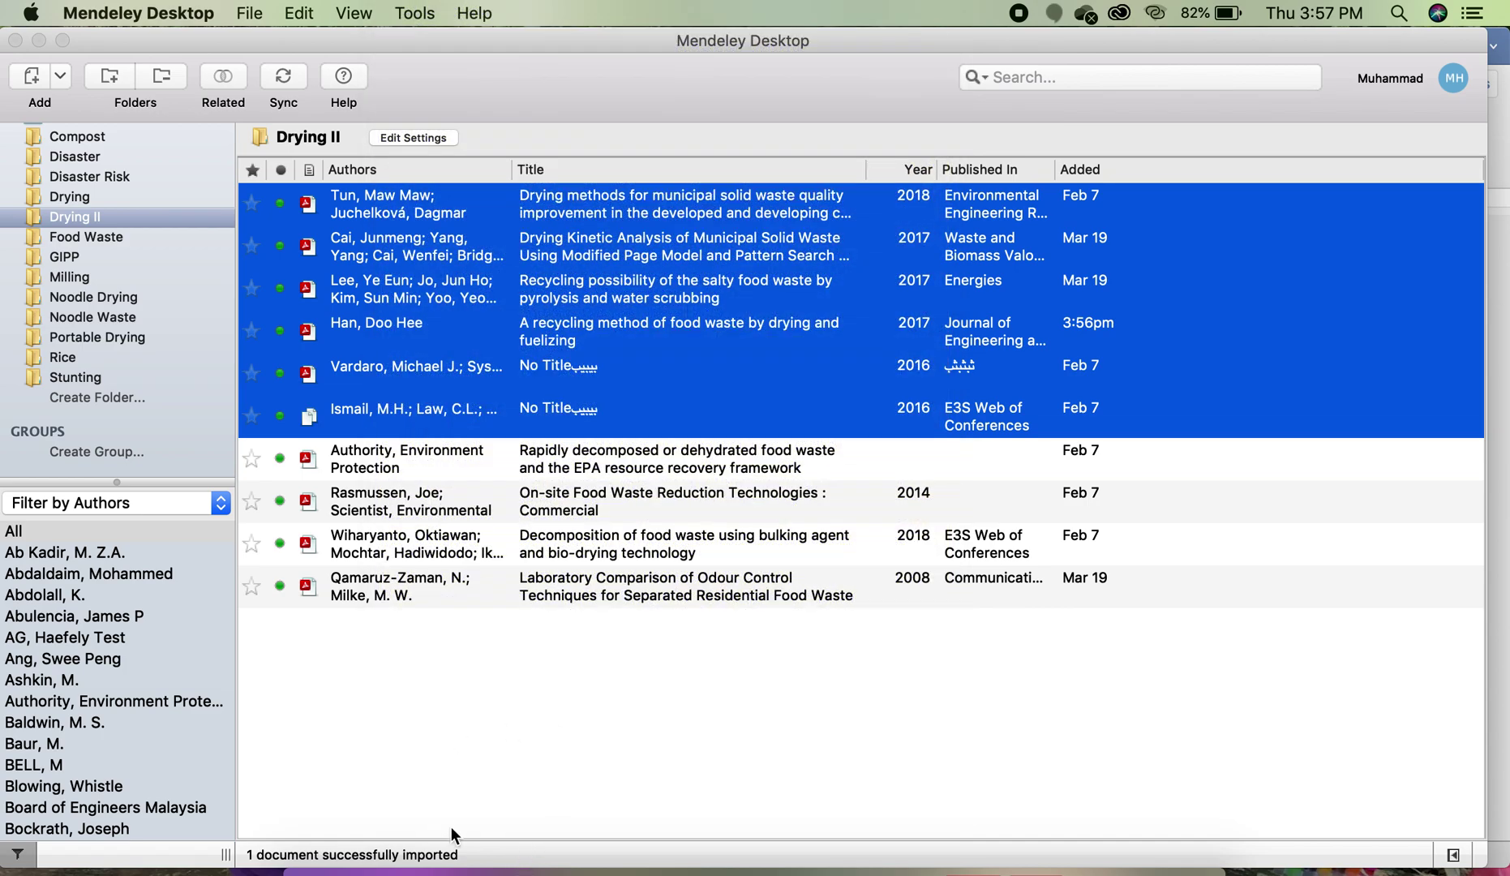
- Select the Han, Doo Hee paper among the ten imported references in Drying II
{"action": "left_click", "coordinate": [566, 408]}
{"action": "left_click", "coordinate": [575, 344]}
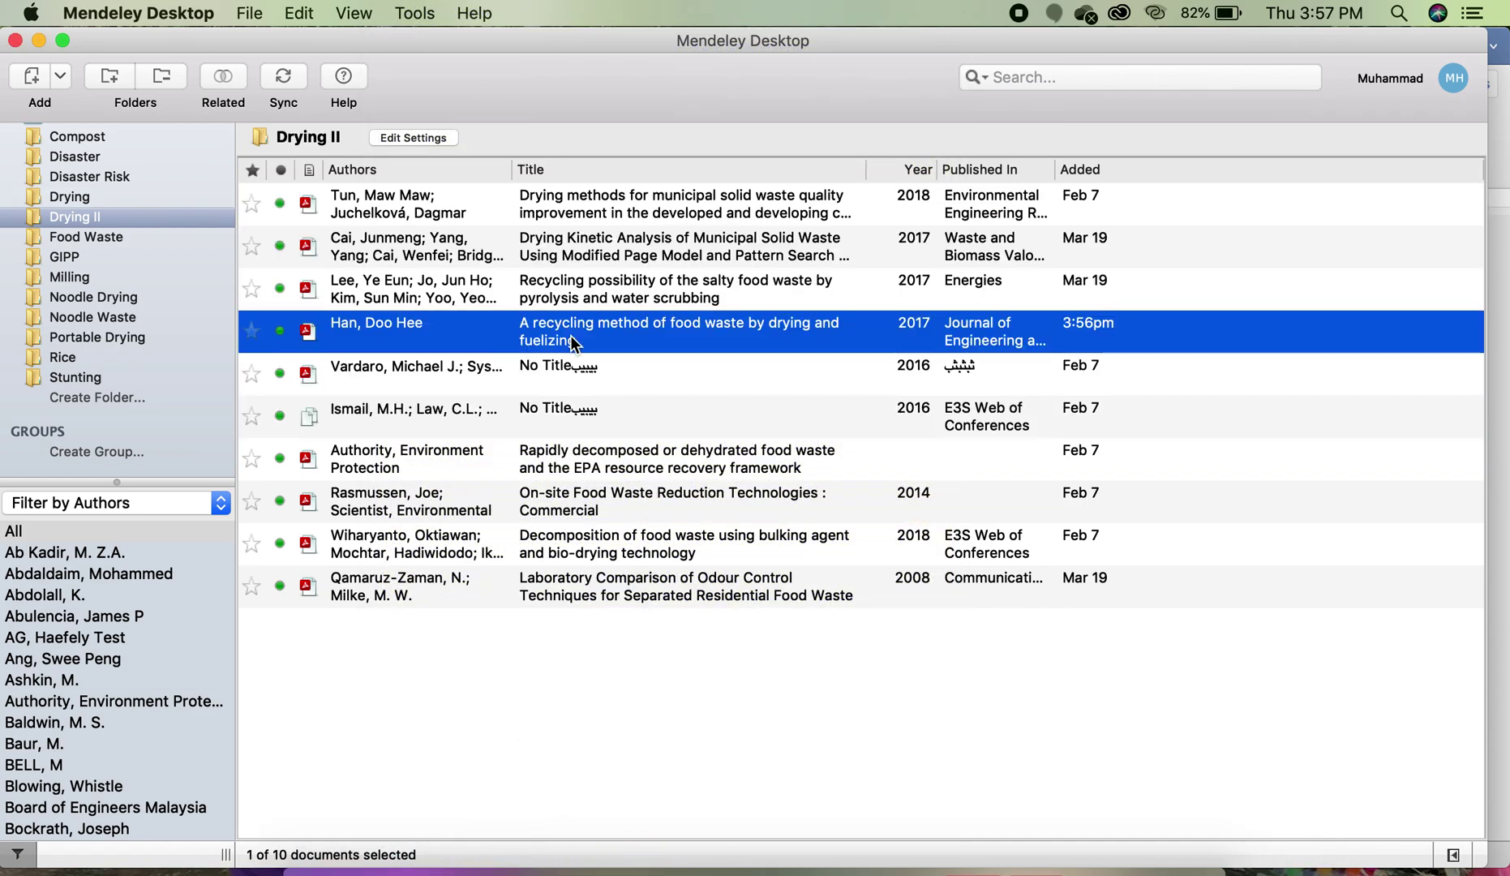
{"action": "mouse_move", "coordinate": [568, 872]}
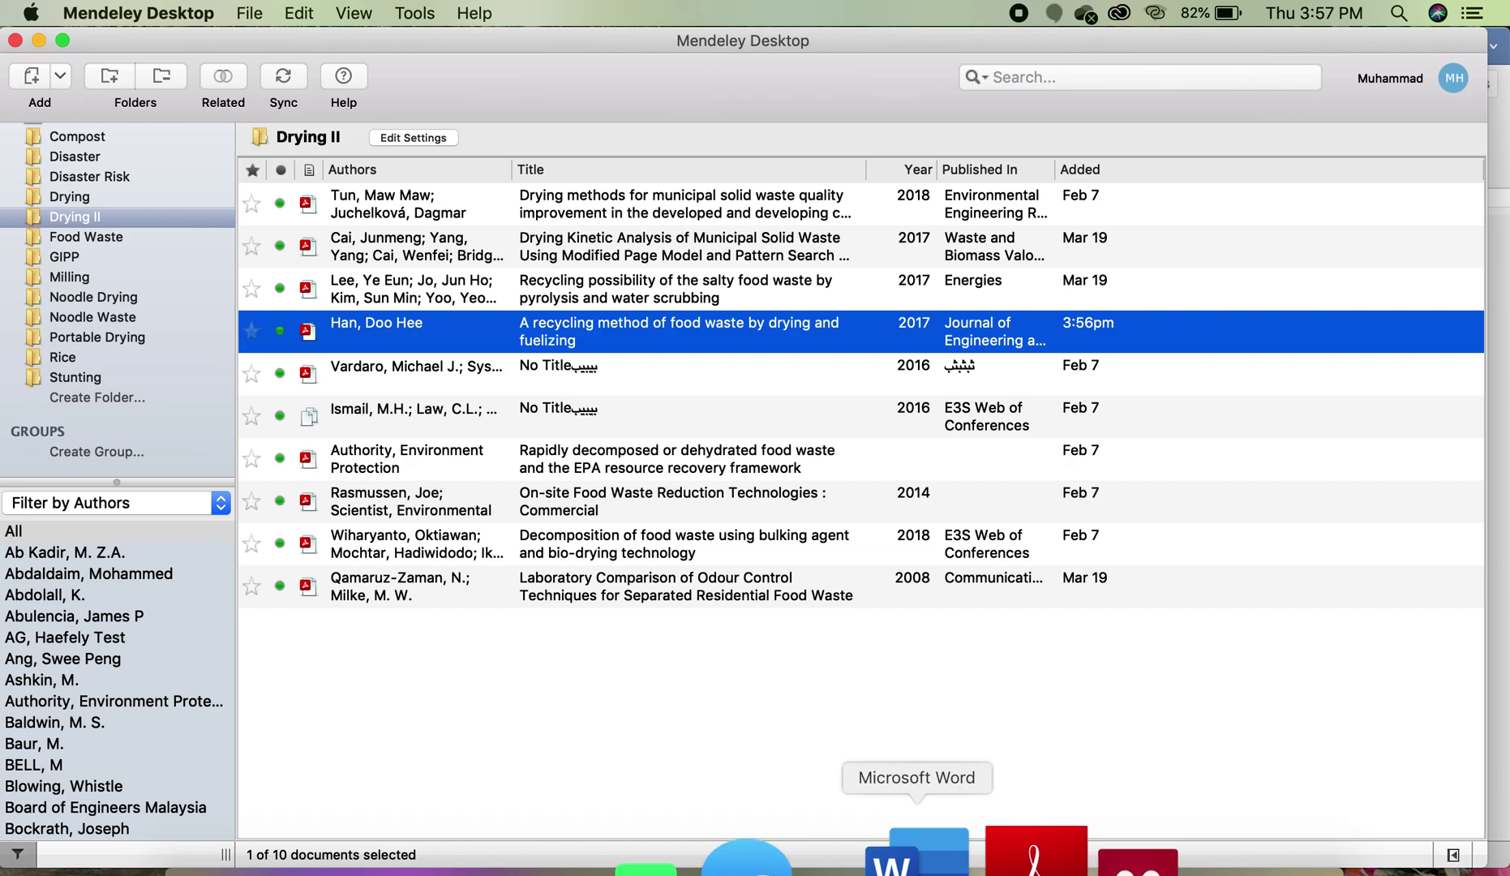
- Return to the Word article and show the References ribbon tab
{"action": "left_click", "coordinate": [917, 855]}
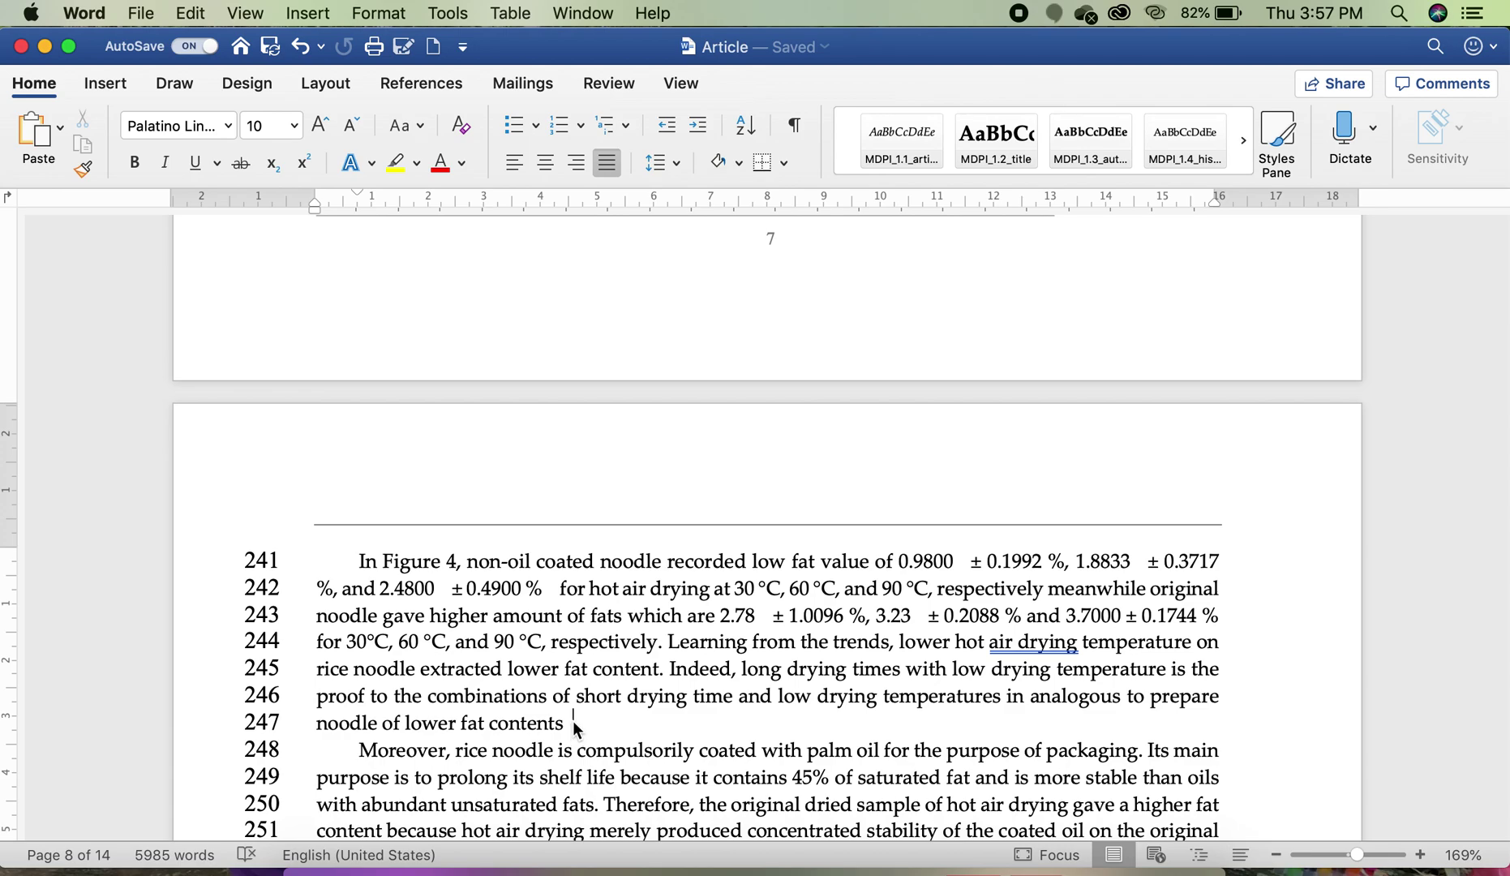
{"action": "left_click", "coordinate": [435, 88]}
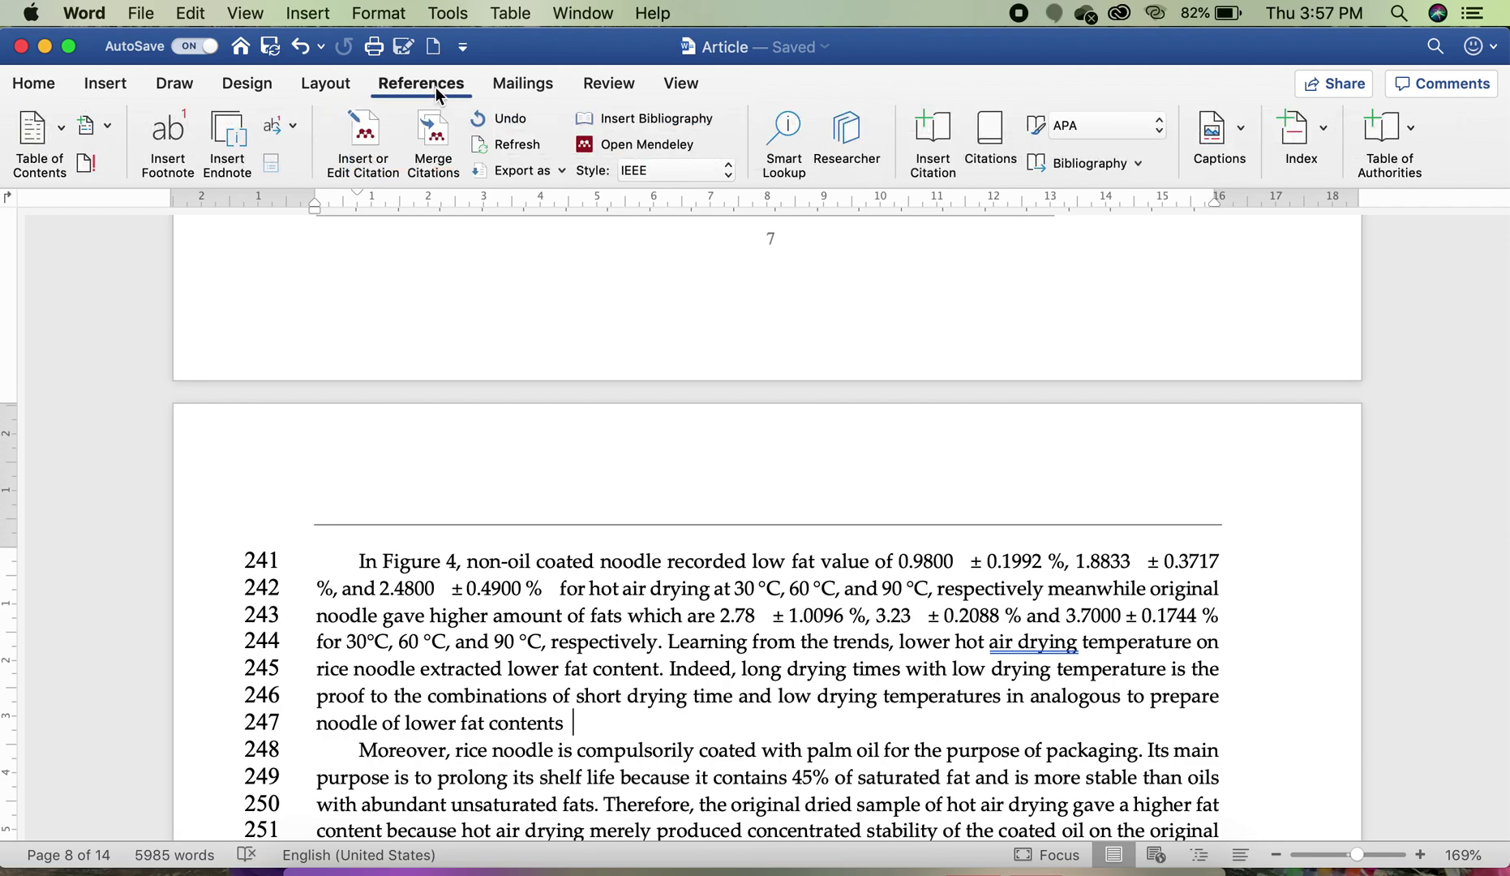
- Start a Mendeley citation and search the library for 'noodle drying'
{"action": "left_click", "coordinate": [368, 150]}
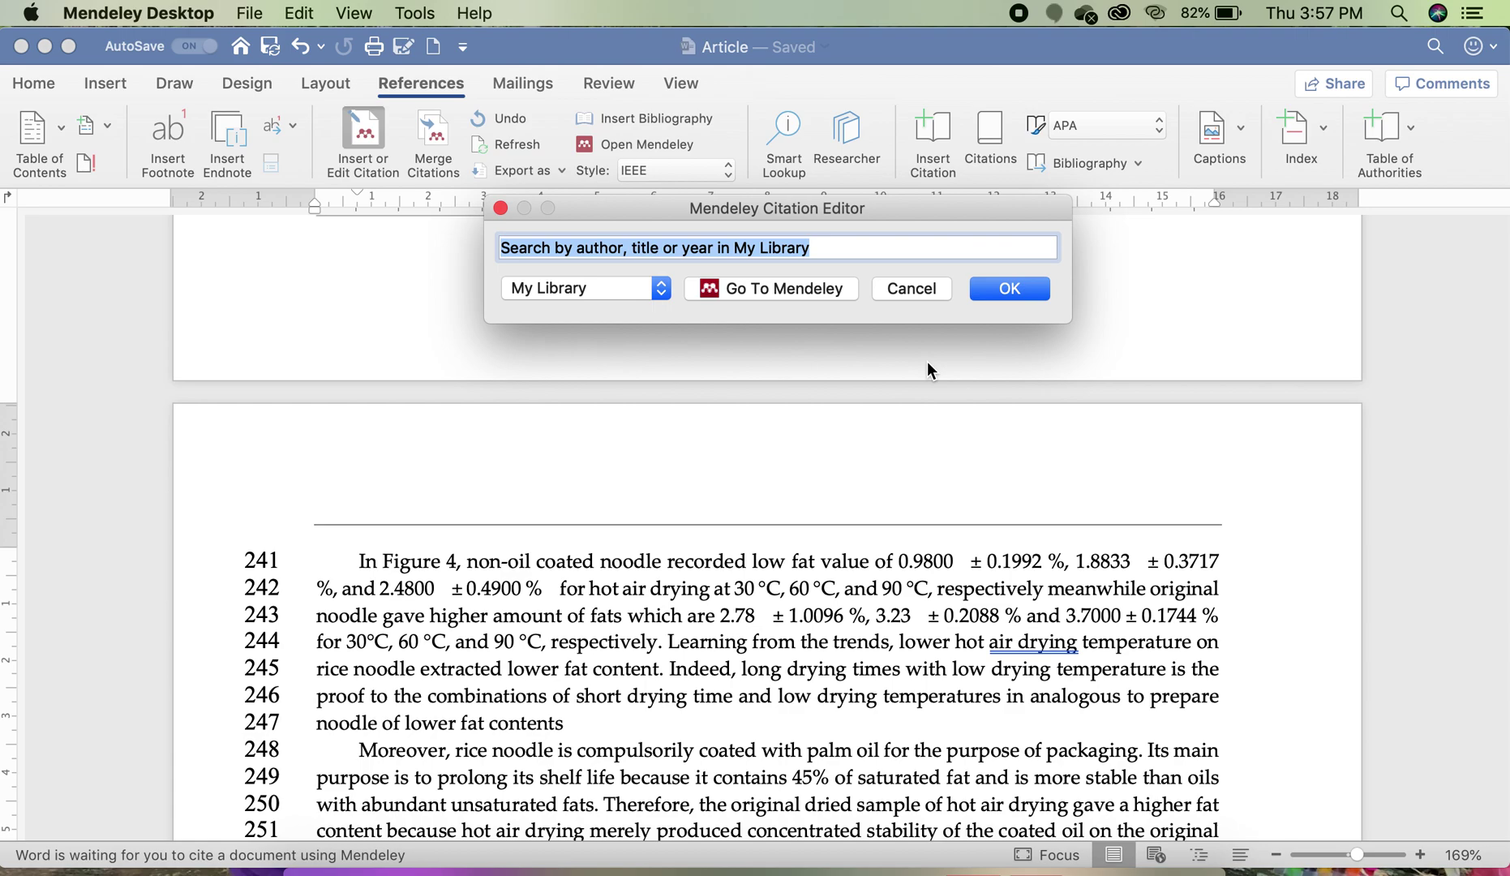
{"action": "type", "text": "drying"}
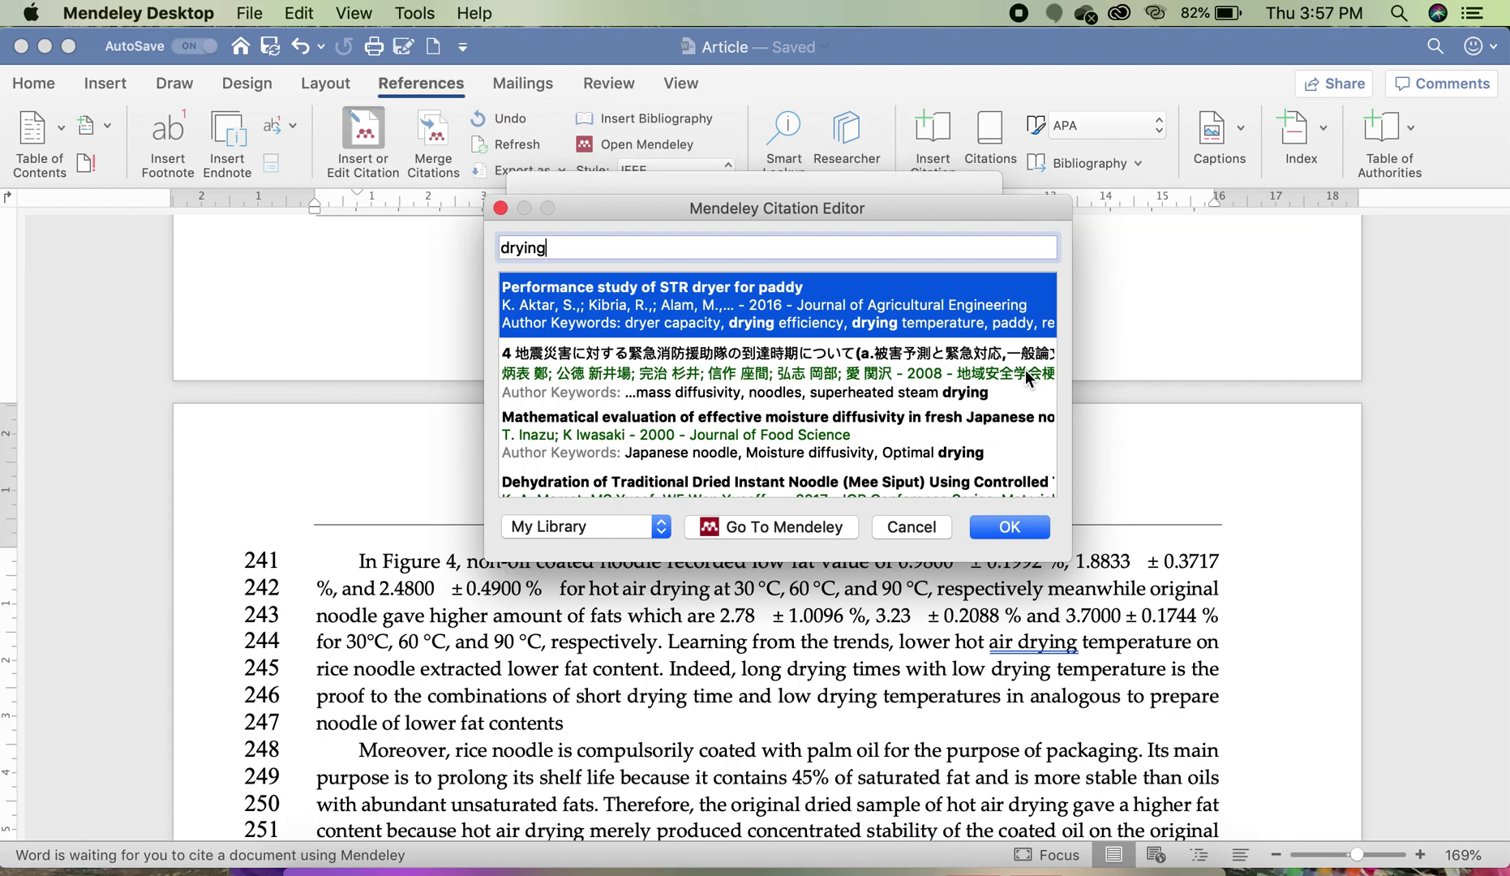
{"action": "key", "text": "super+Left"}
{"action": "type", "text": "noodle"}
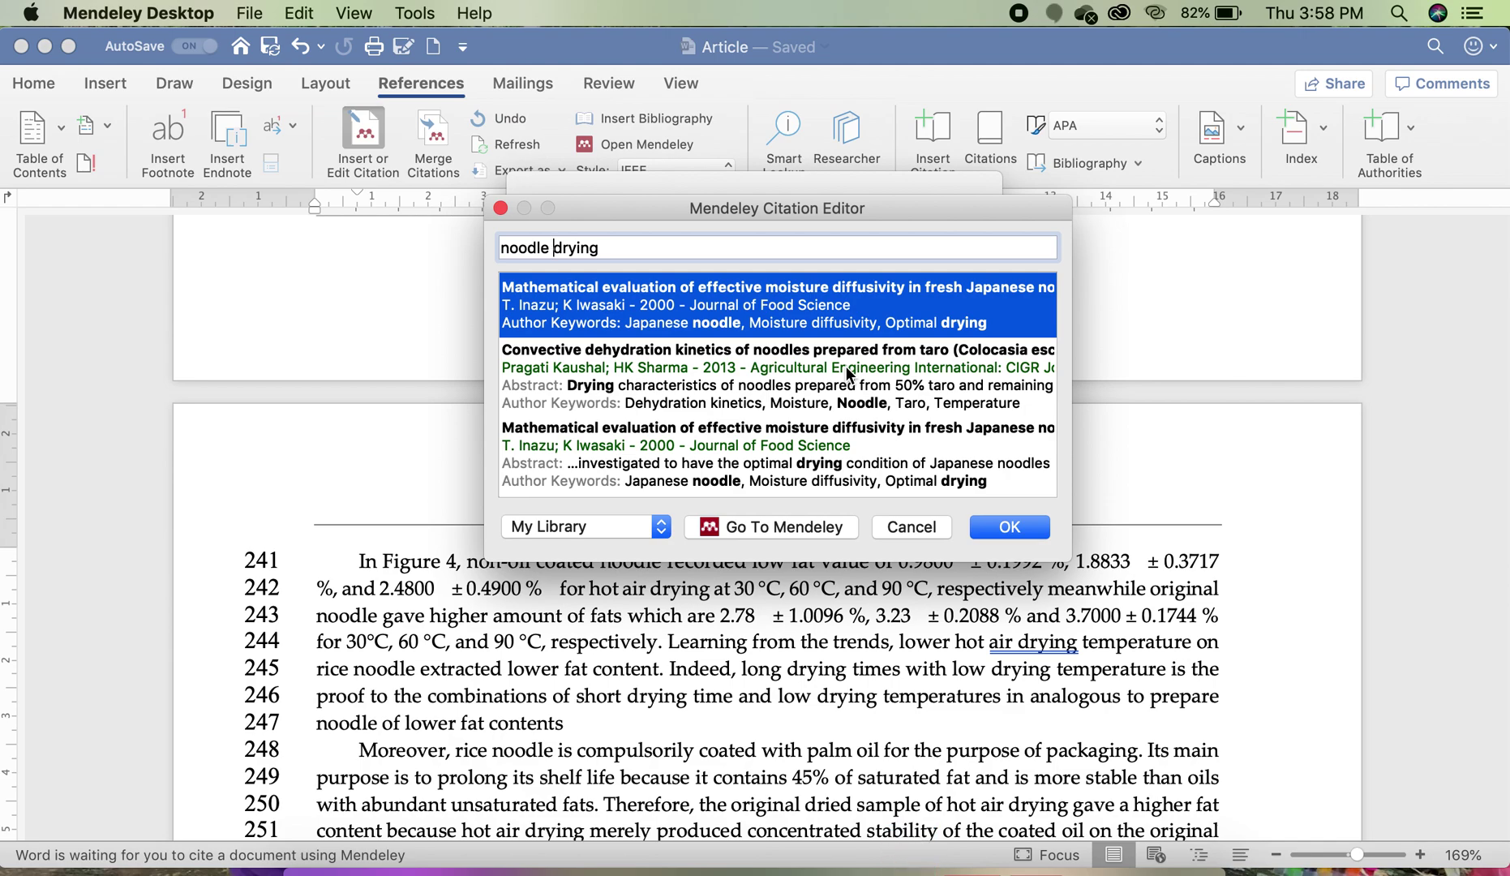
{"action": "scroll", "coordinate": [846, 366], "scroll_direction": "down", "scroll_amount": 2}
{"action": "scroll", "coordinate": [845, 366], "scroll_direction": "down", "scroll_amount": 5}
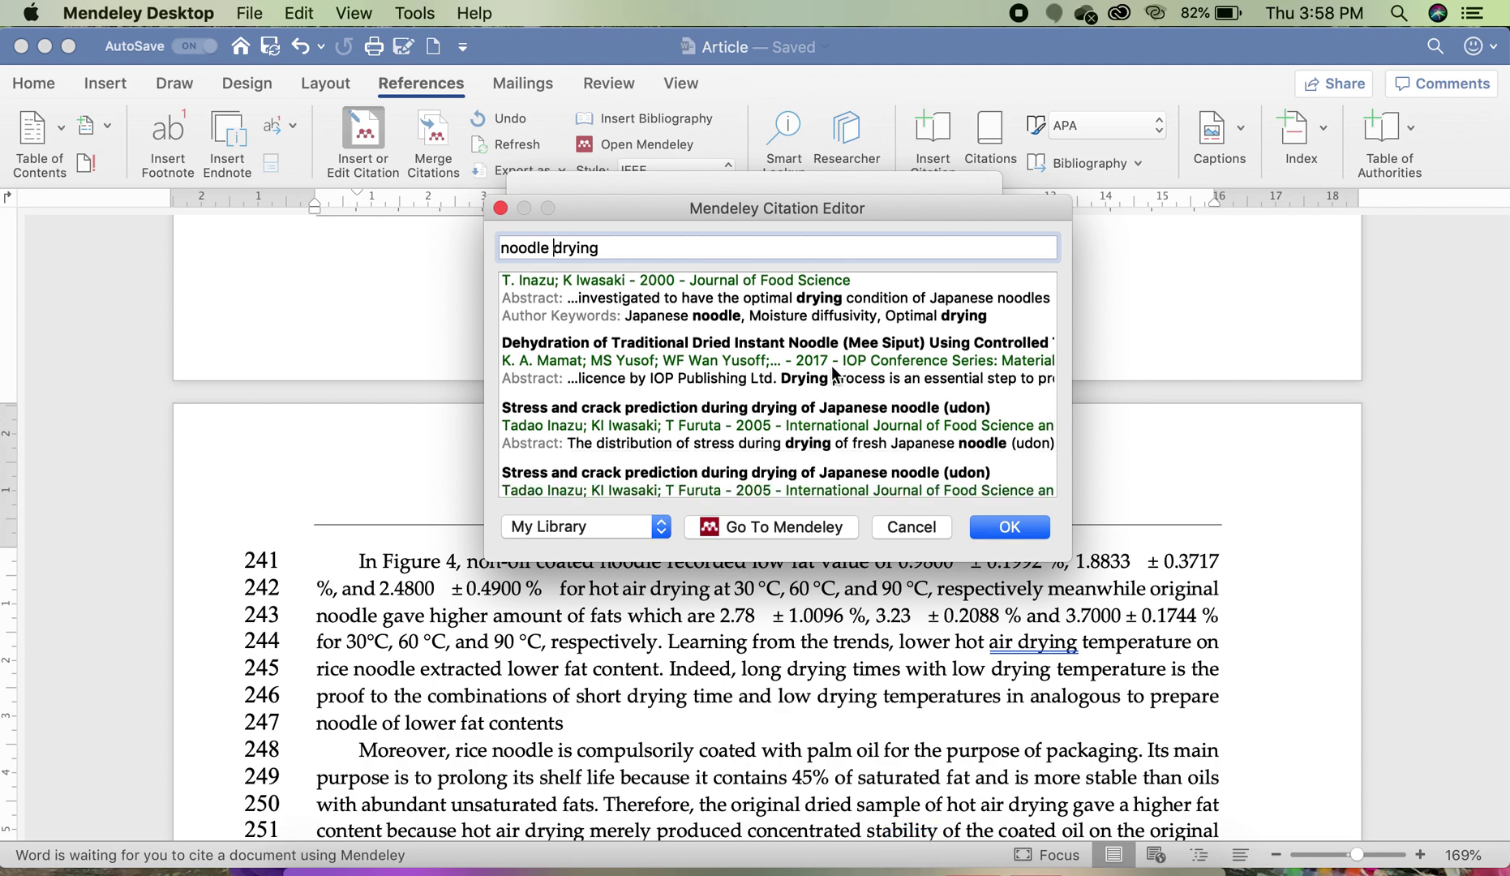
- Insert the Mamat 2017 'Dehydration of Traditional Dried Instant Noodle' paper as the citation
{"action": "left_click", "coordinate": [834, 373]}
{"action": "left_click", "coordinate": [832, 364]}
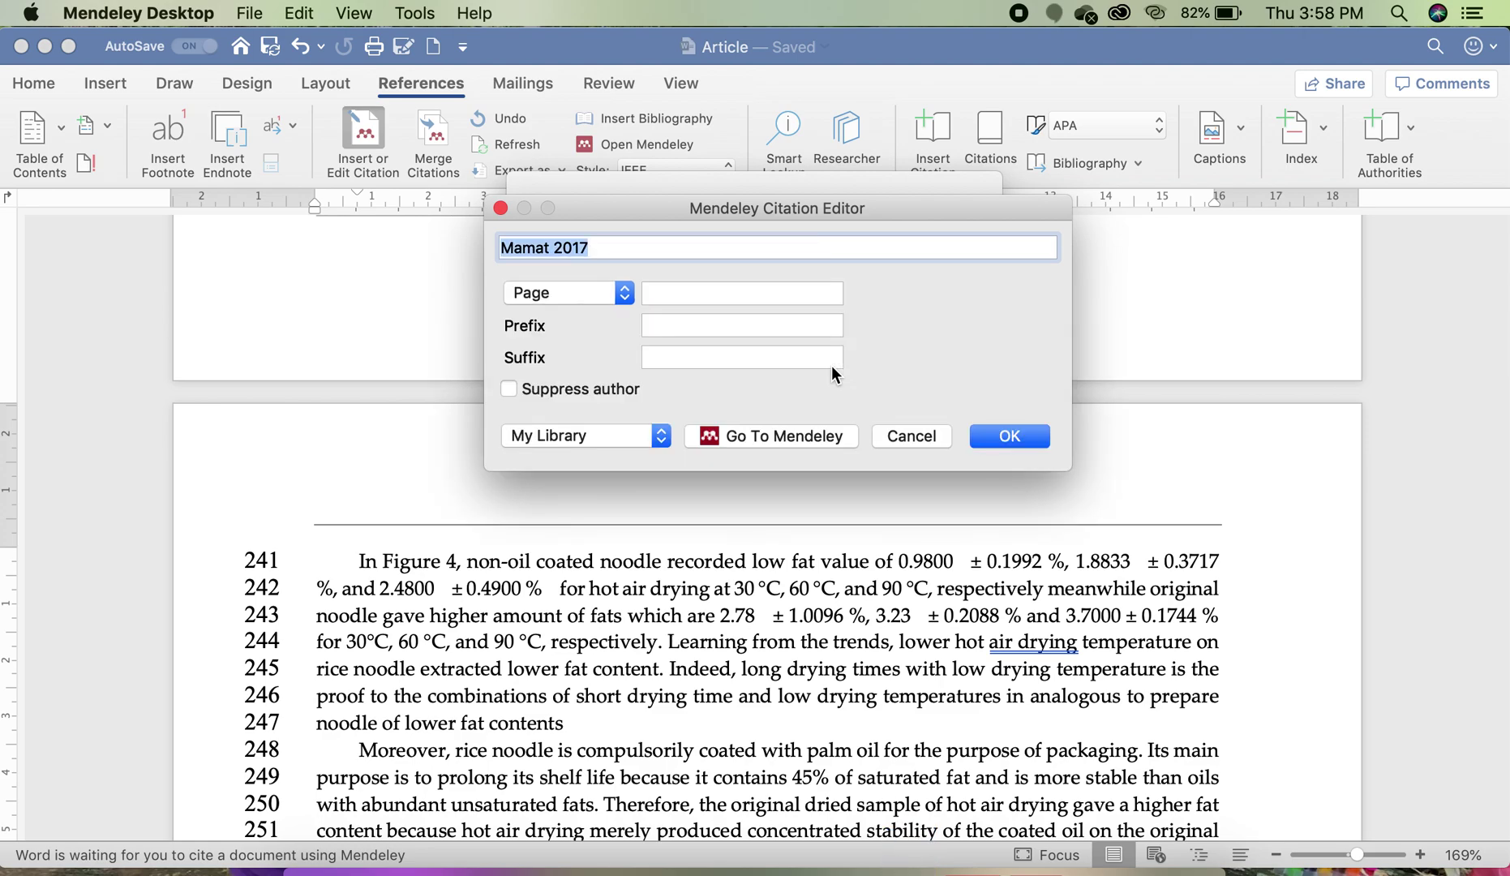
{"action": "left_click", "coordinate": [1005, 442]}
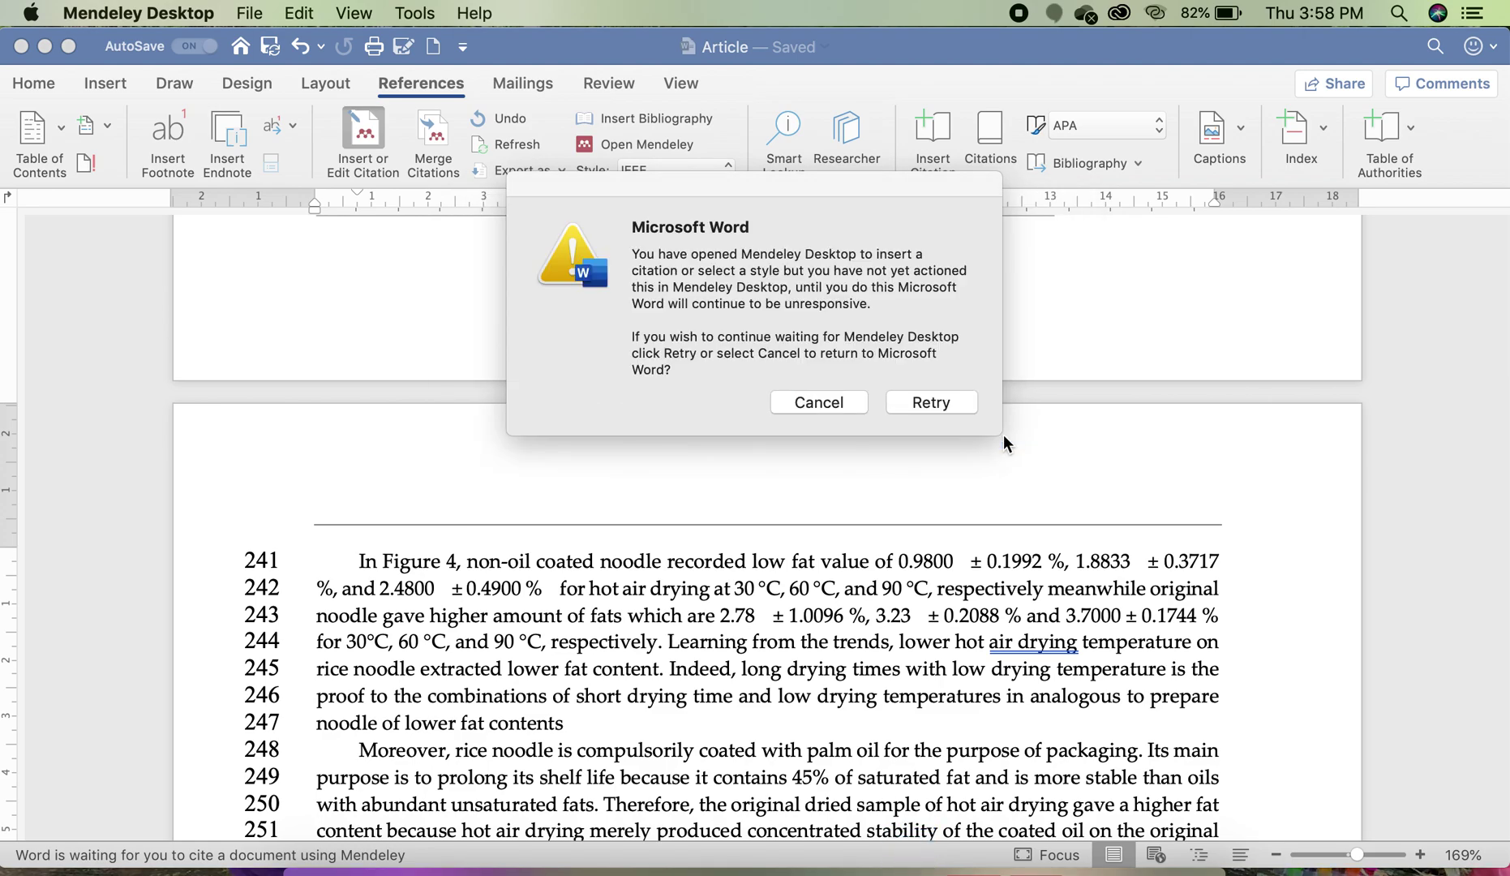
{"action": "left_click", "coordinate": [949, 401]}
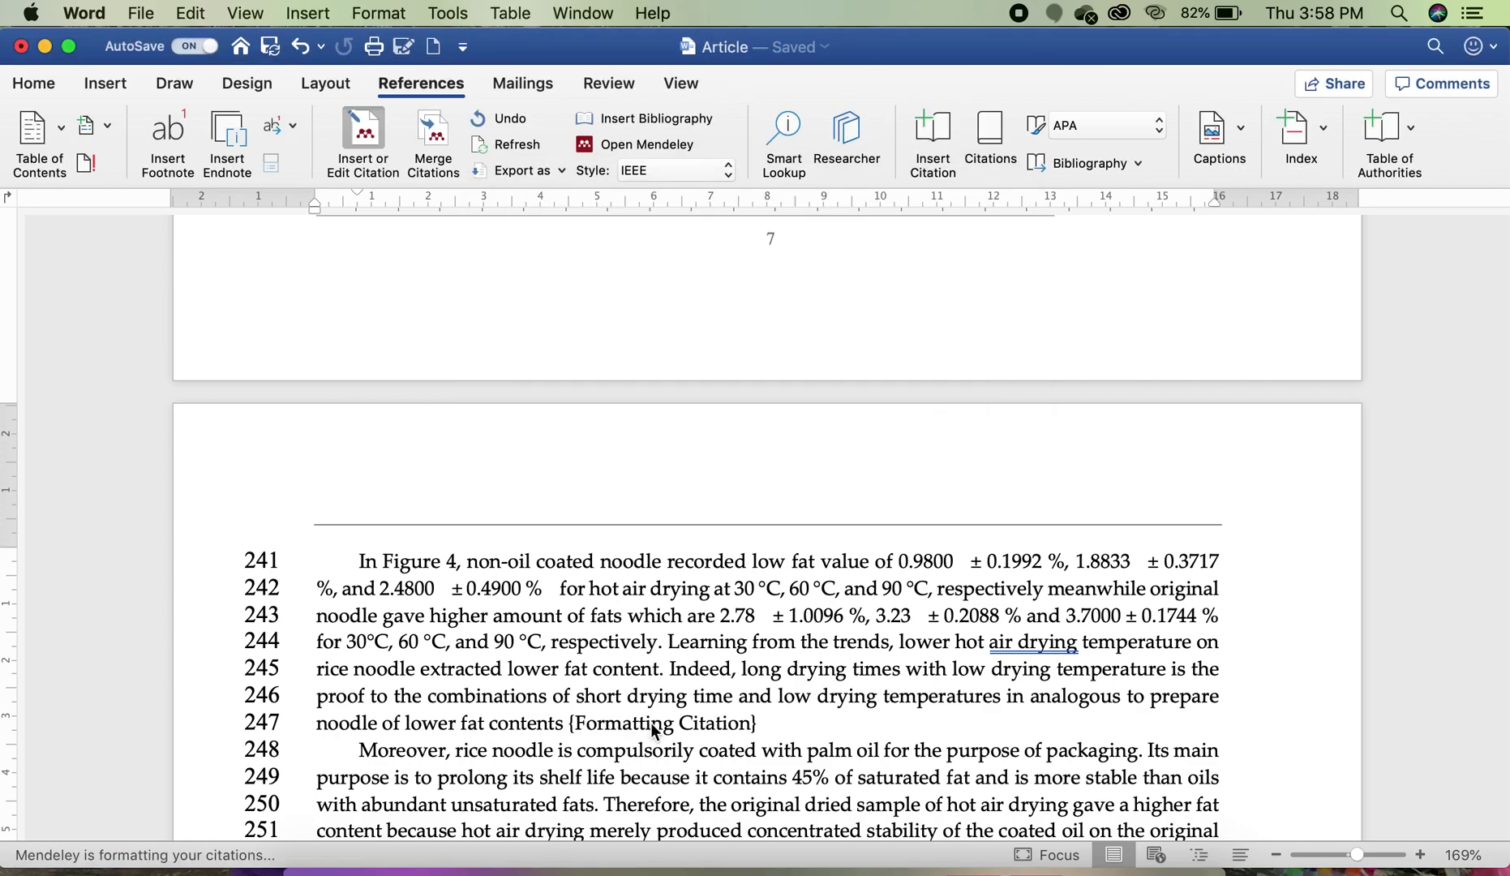
- Add a period after the citation and switch the style from IEEE to Journal of Food Engineering
{"action": "type", "text": "."}
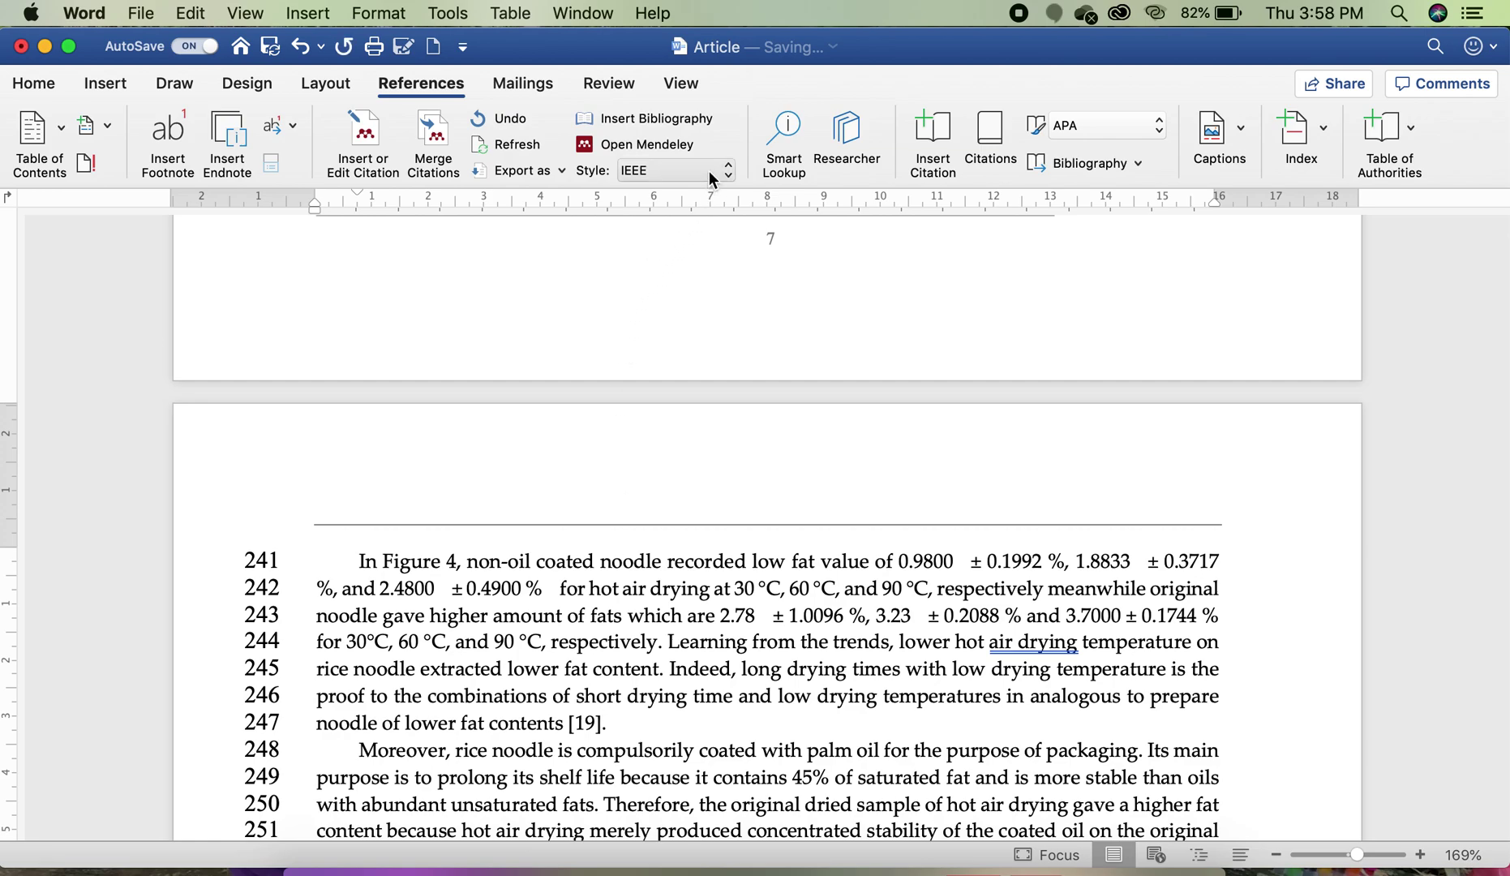
{"action": "left_click", "coordinate": [709, 176]}
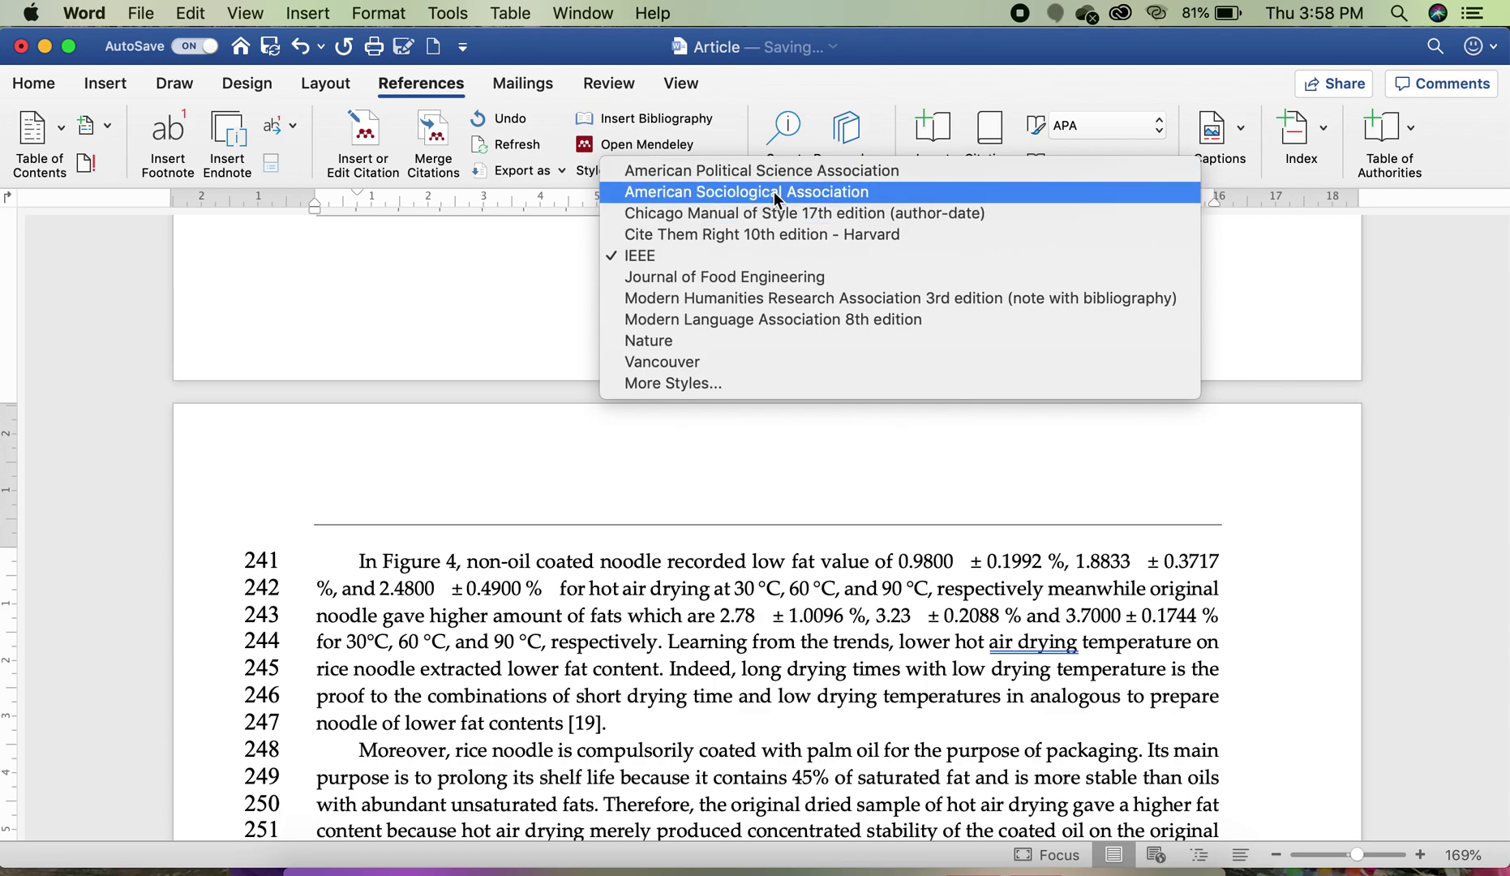
{"action": "left_click", "coordinate": [765, 276]}
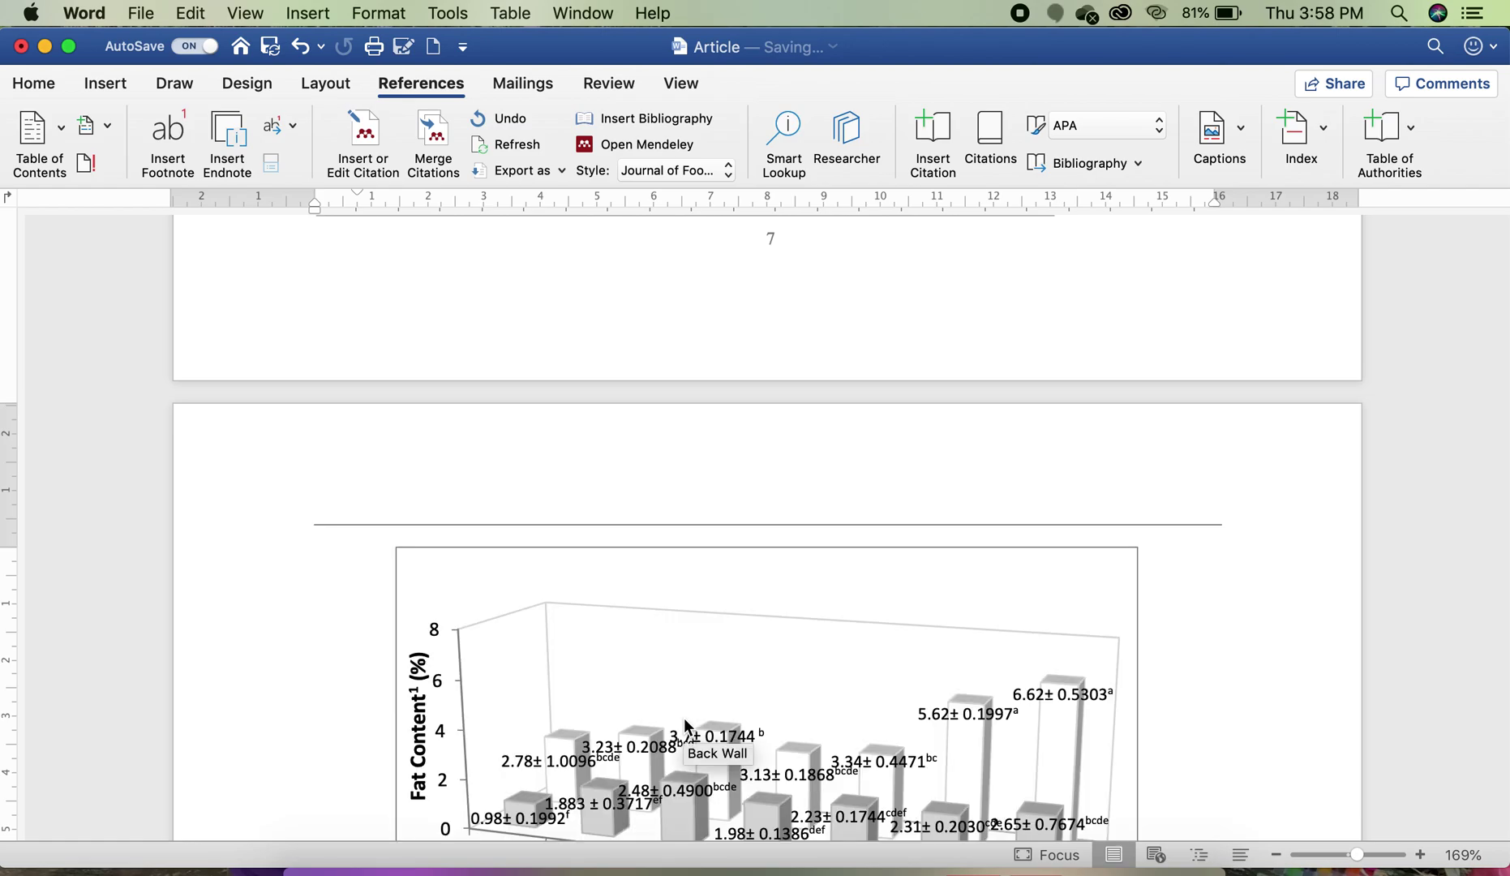
{"action": "scroll", "coordinate": [685, 724], "scroll_direction": "down", "scroll_amount": 10}
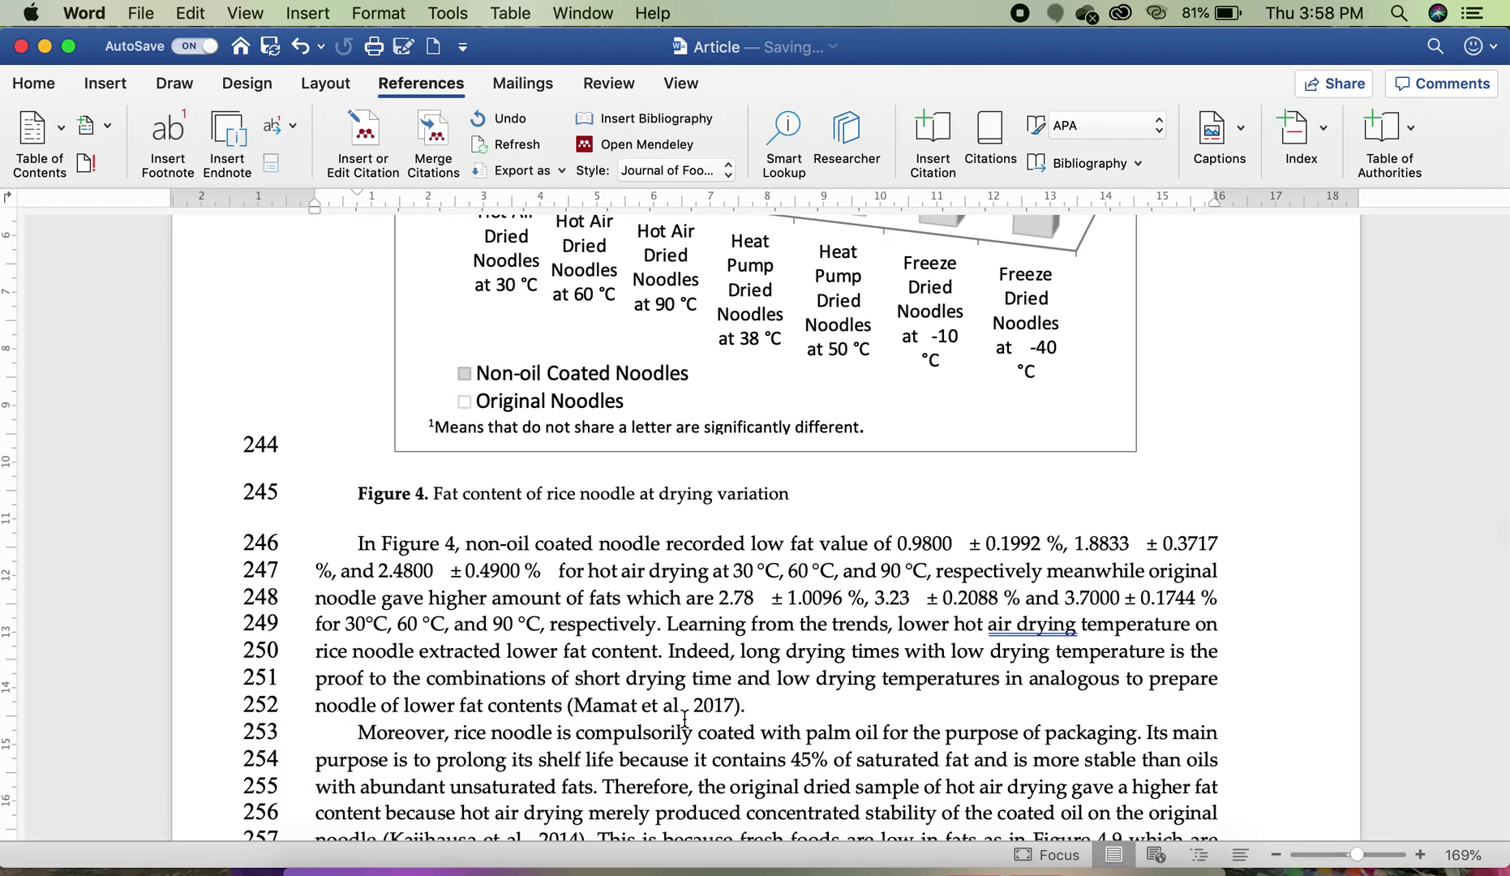